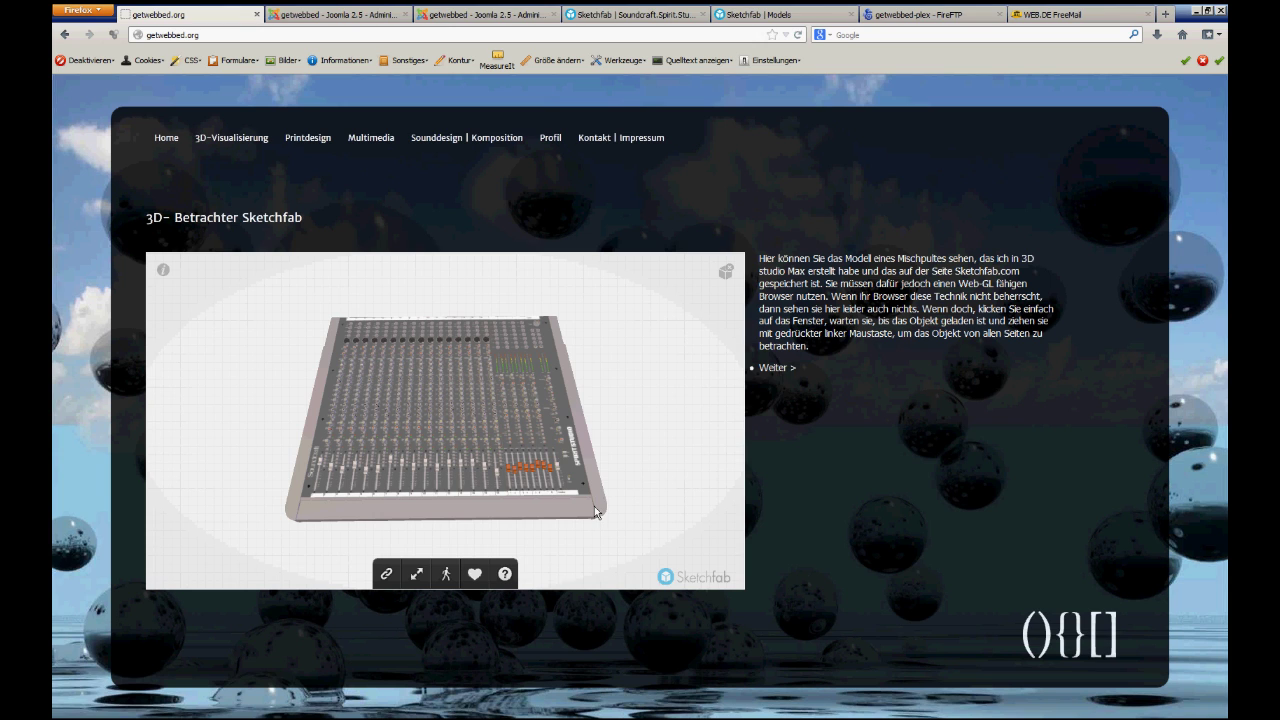
Step: Orbit and zoom the embedded mixer model on getwebbed.org, then switch to the Sketchfab Models tab
mouse_move(590, 504)
mouse_down()
mouse_move(610, 445)
mouse_move(447, 480)
mouse_move(453, 436)
mouse_move(638, 491)
mouse_move(577, 478)
mouse_move(603, 486)
mouse_move(606, 514)
mouse_move(597, 474)
mouse_up()
scroll(519, 490, up, 8)
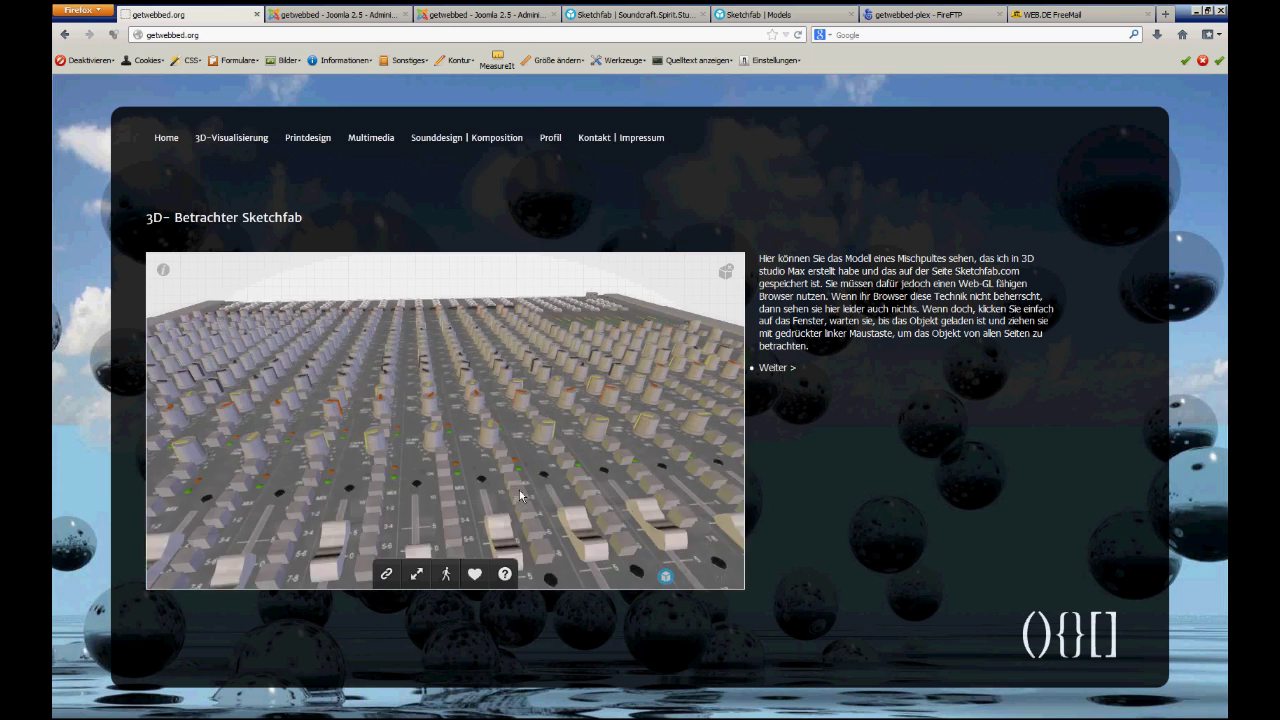
scroll(519, 490, down, 8)
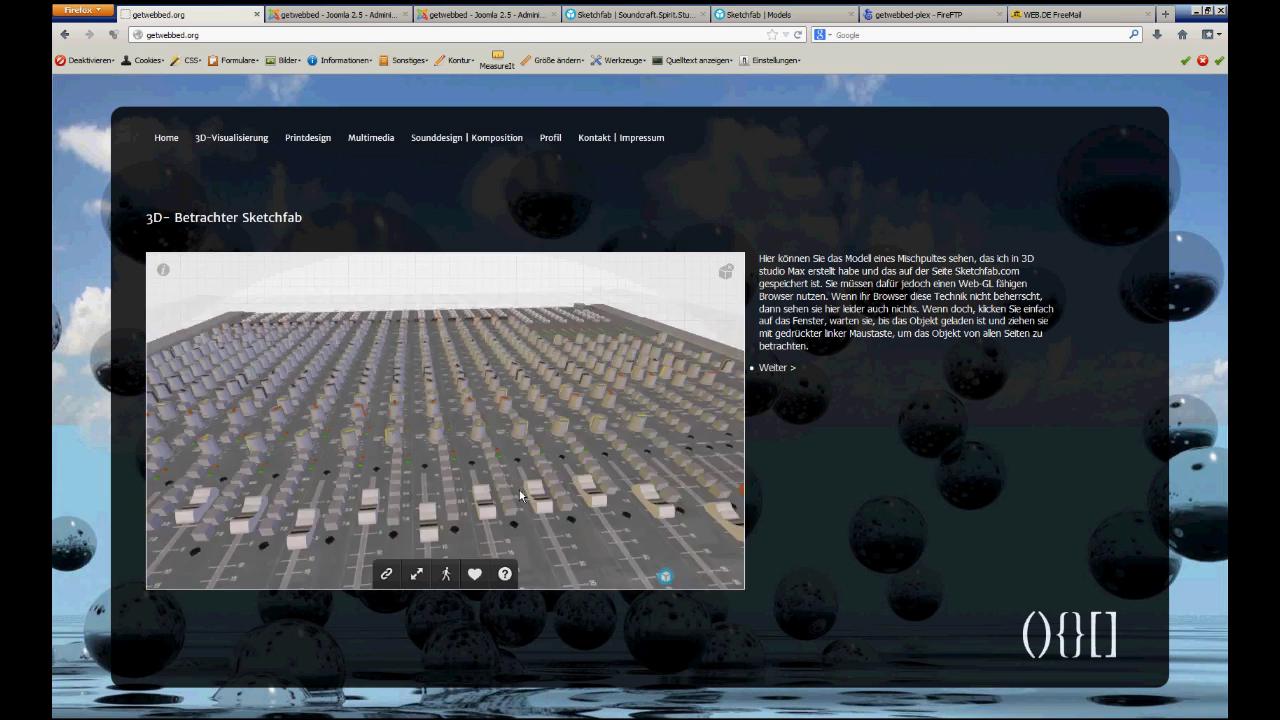
mouse_move(519, 488)
mouse_down()
mouse_move(547, 480)
mouse_move(347, 446)
mouse_move(585, 482)
mouse_move(550, 446)
mouse_move(560, 560)
mouse_move(470, 515)
mouse_up()
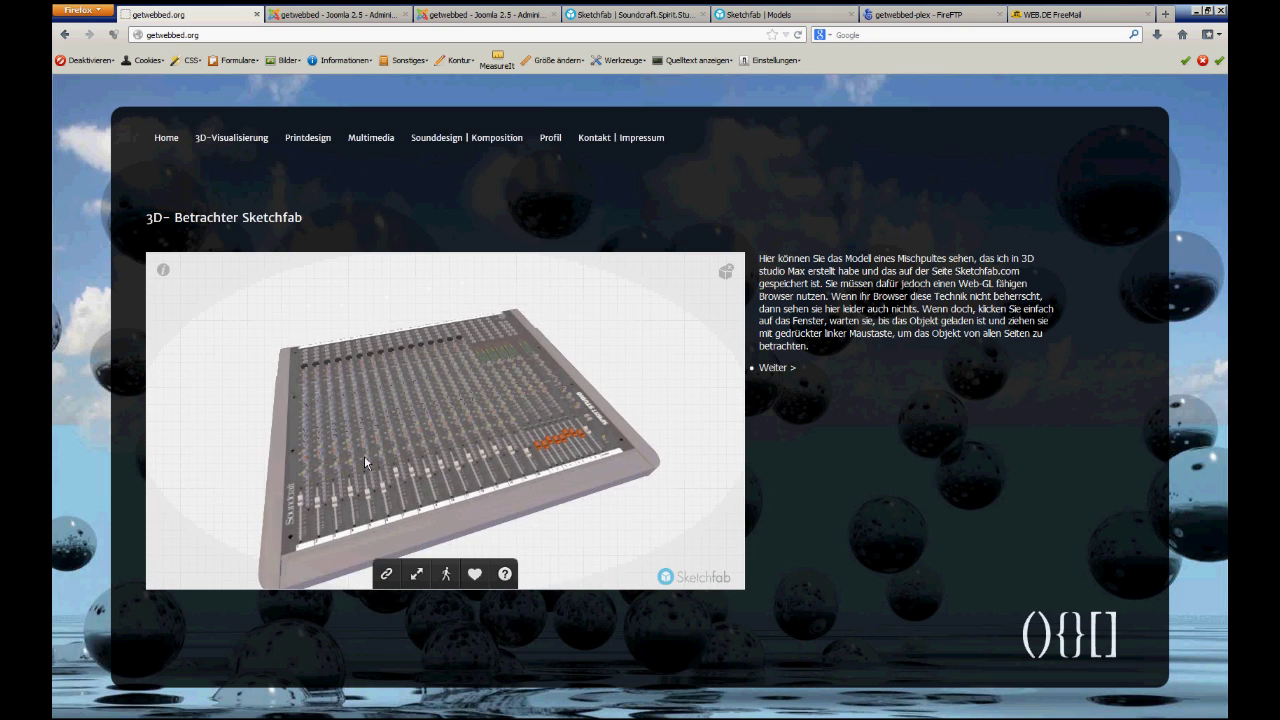
scroll(364, 462, up, 6)
scroll(364, 455, up, 10)
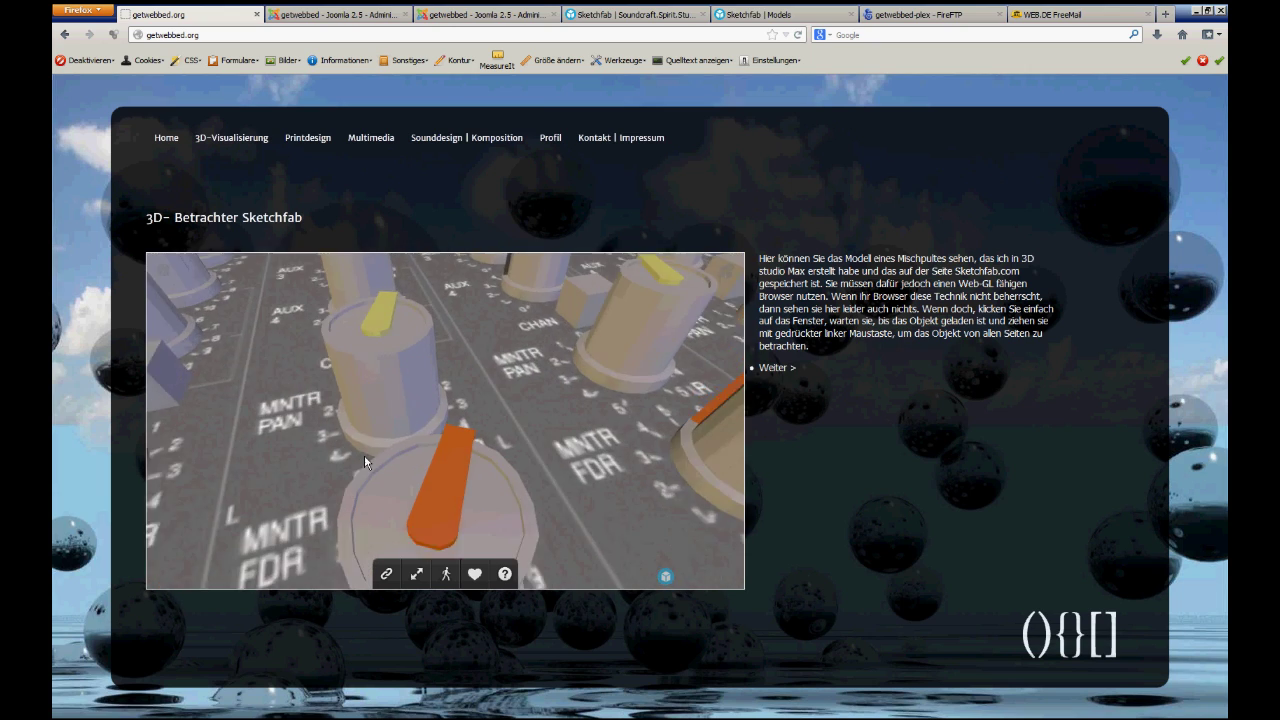
scroll(364, 455, down, 10)
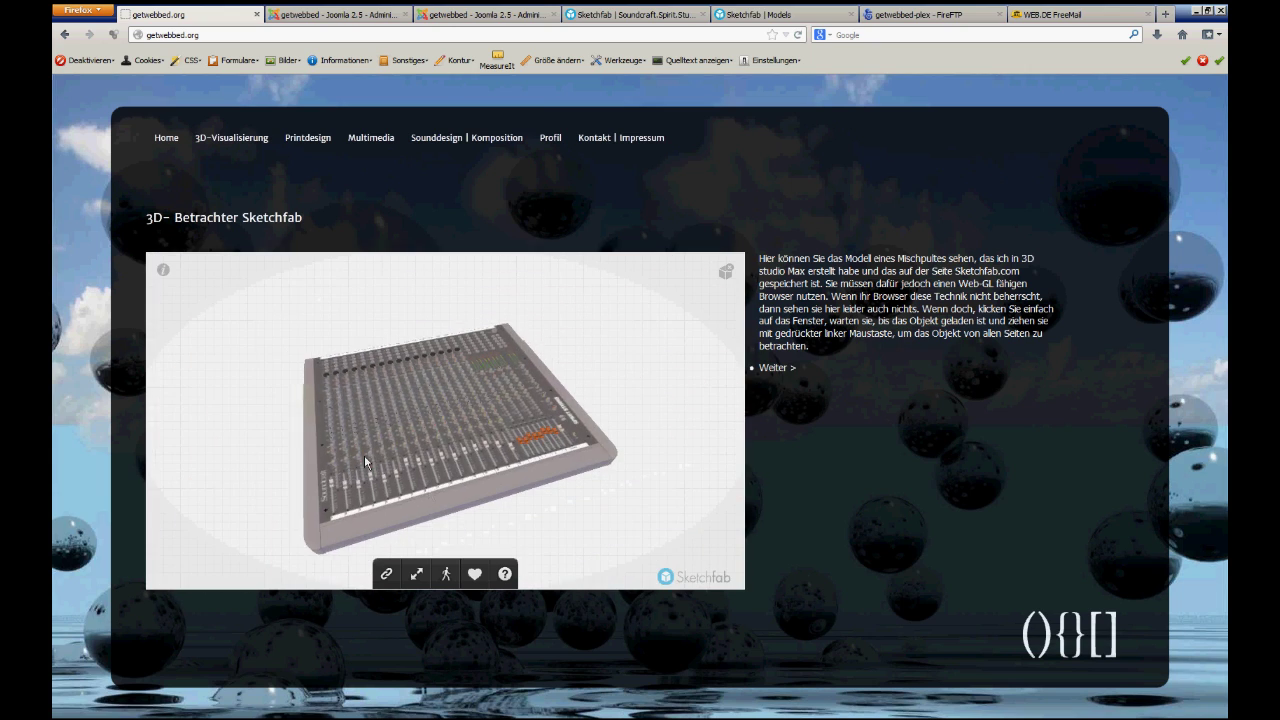
mouse_move(501, 494)
mouse_down()
mouse_move(463, 498)
mouse_move(491, 484)
mouse_move(486, 496)
mouse_up()
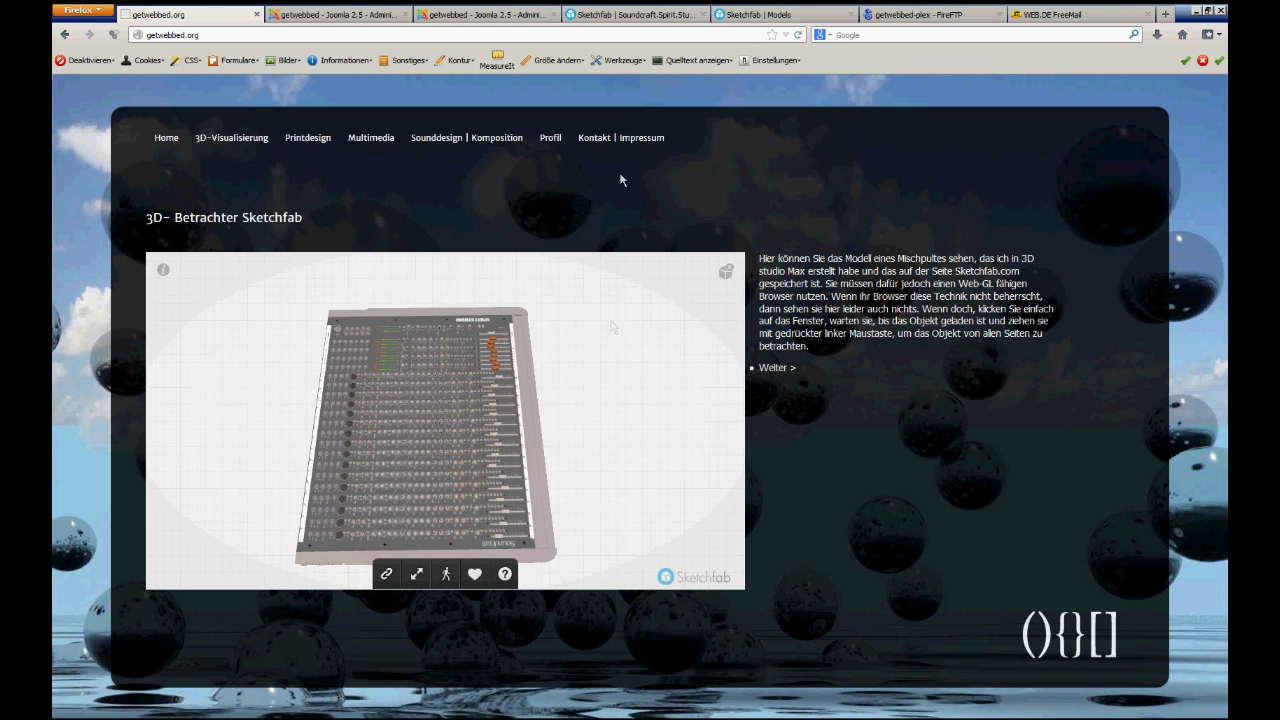
click(718, 15)
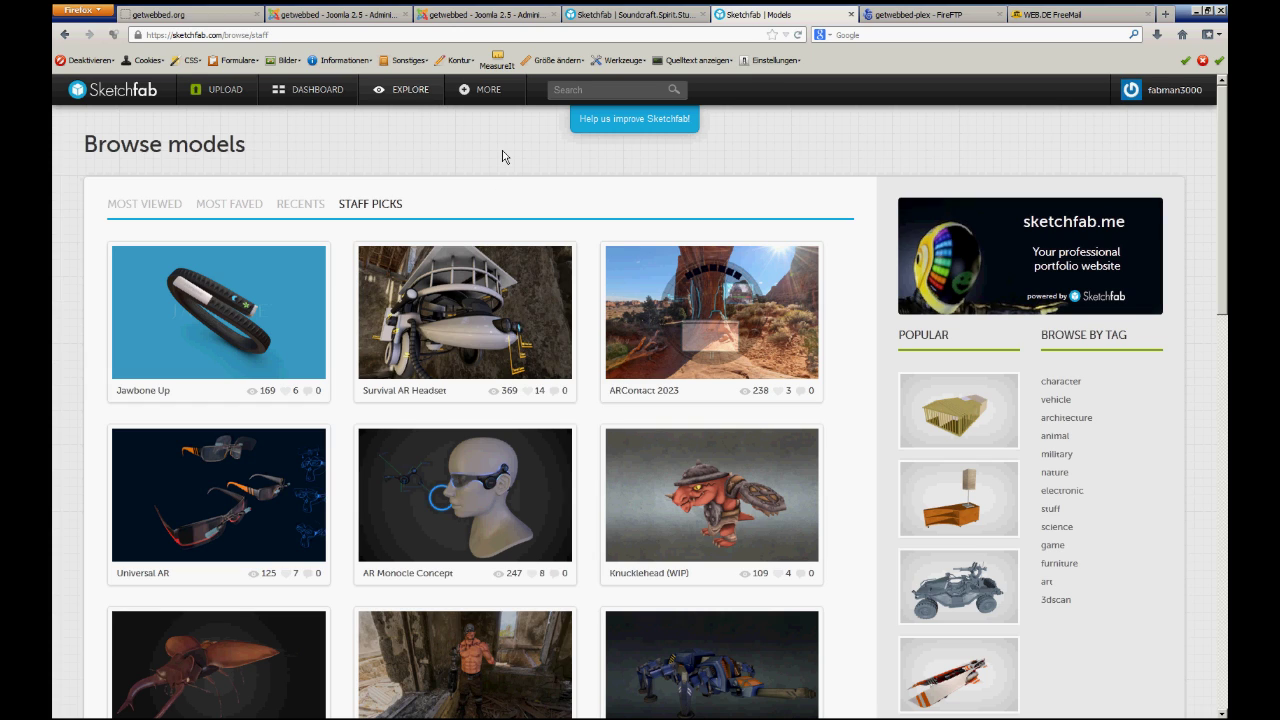
Step: Go to the Sketchfab homepage and open sign-up, visiting the e-mail, password and username fields
click(661, 17)
click(745, 16)
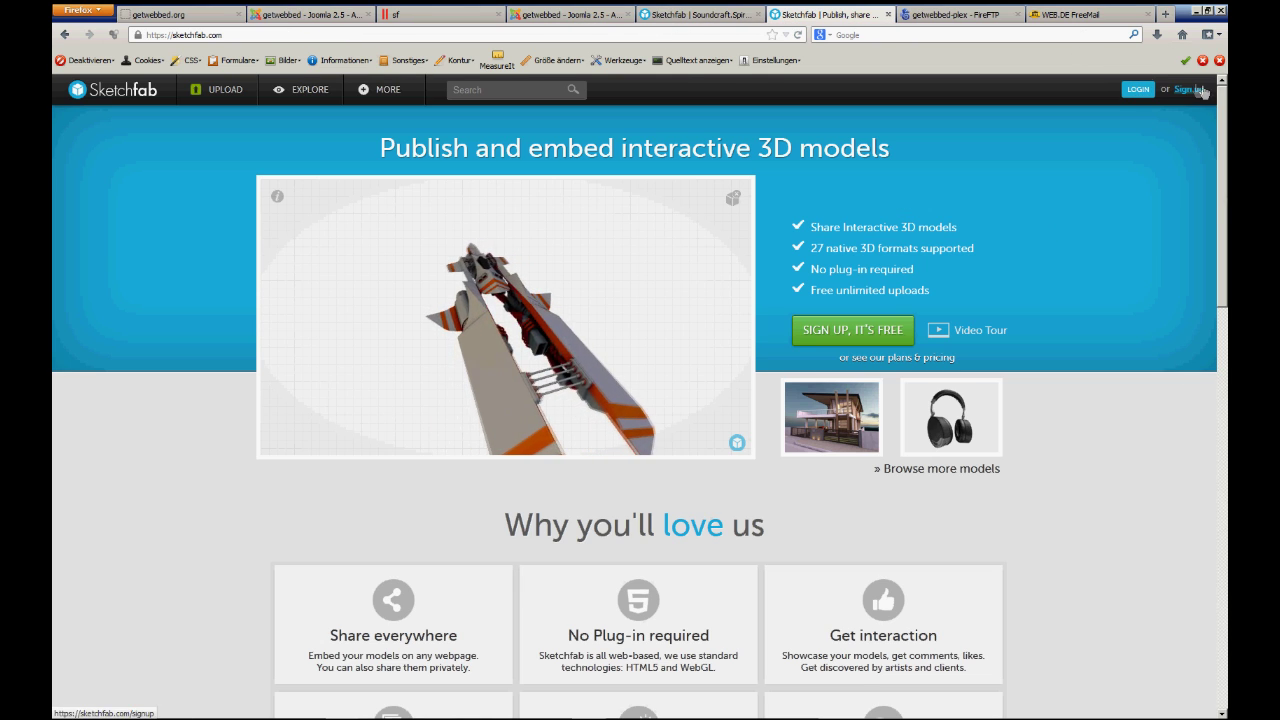
click(1189, 90)
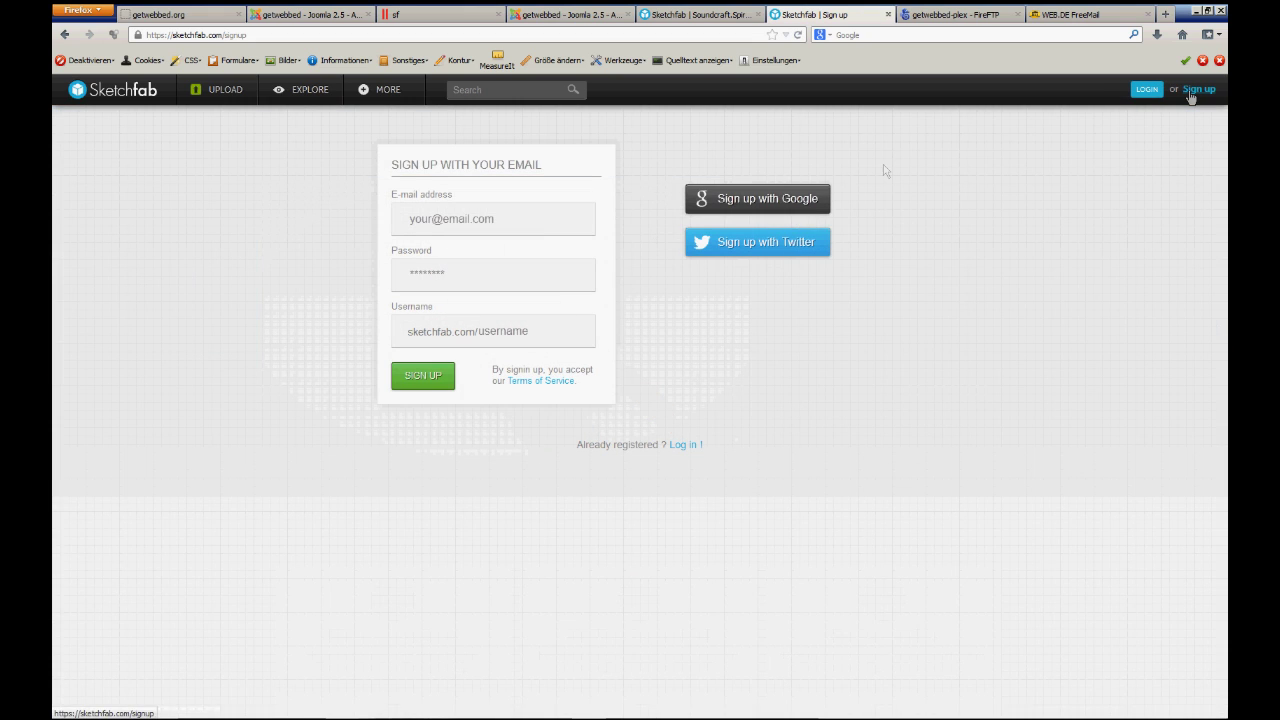
click(484, 215)
click(465, 272)
click(540, 337)
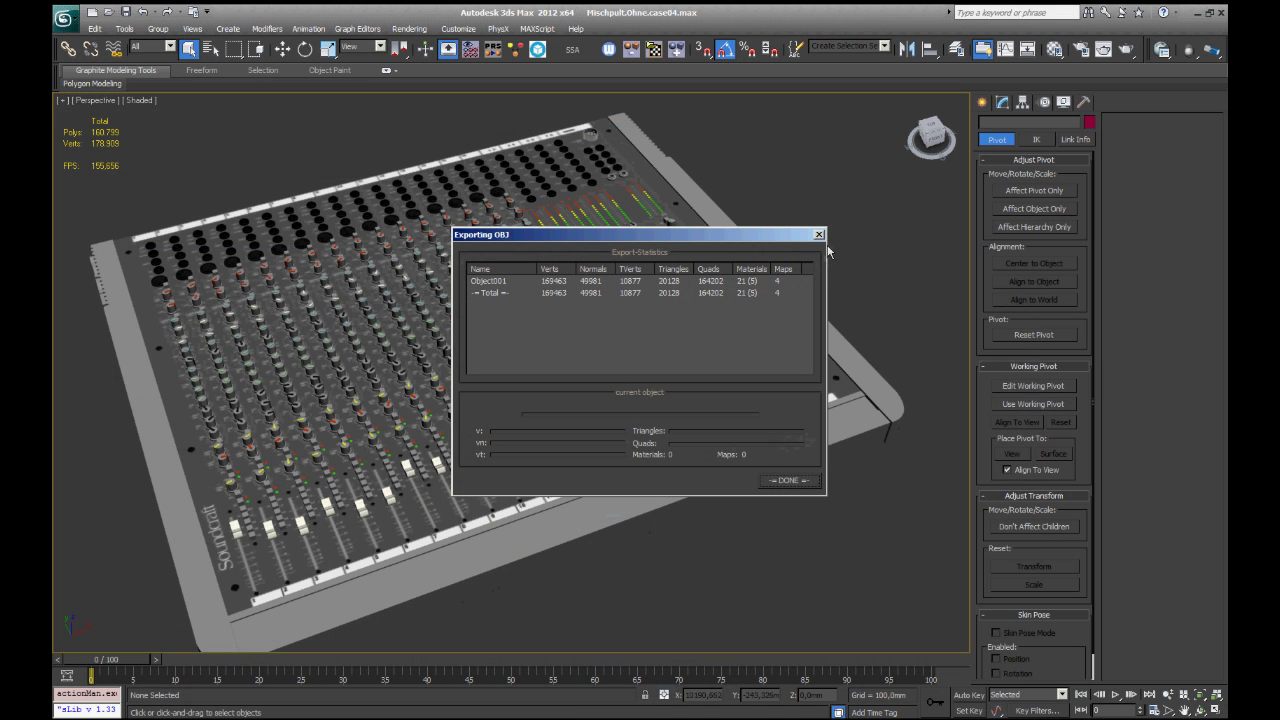
Step: Close the OBJ export statistics, zoom the perspective viewport, and check the Material Editor
click(819, 236)
scroll(620, 501, down, 2)
scroll(620, 501, up, 3)
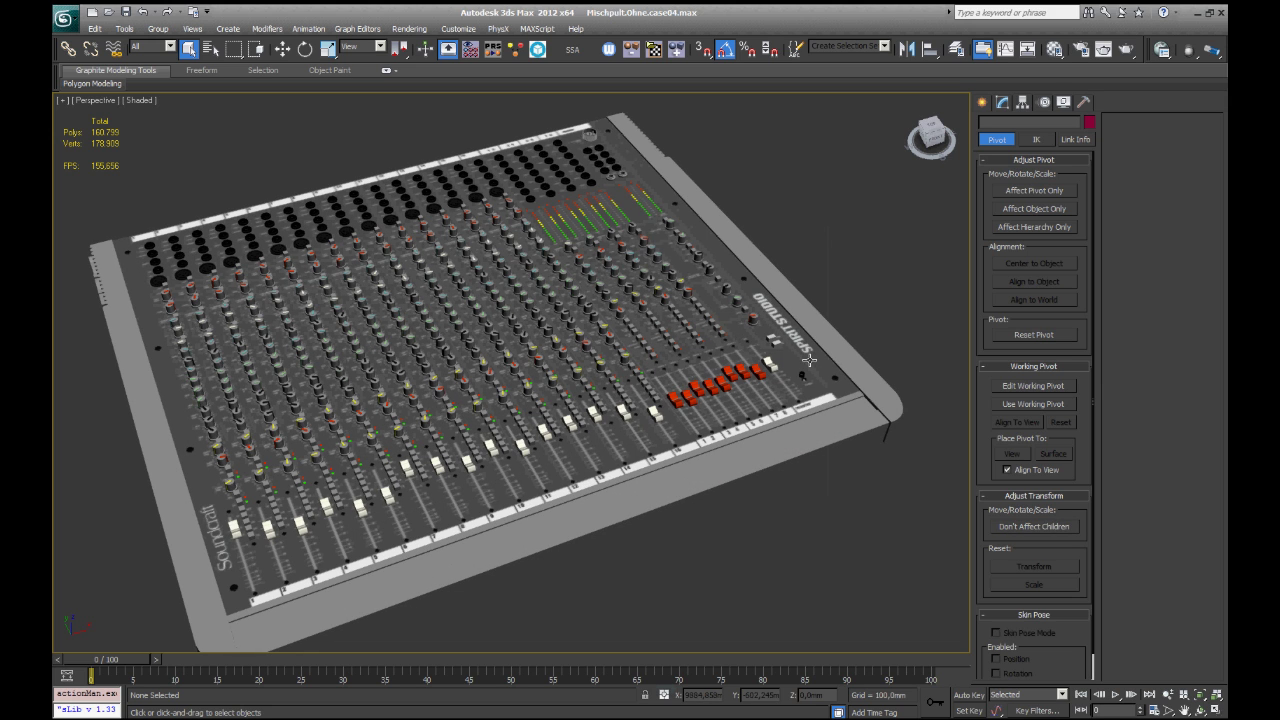
key(m)
Step: Export the scene to the existing Spirit.Soundcraft.Studio.obj in the sketchfab folder
click(72, 25)
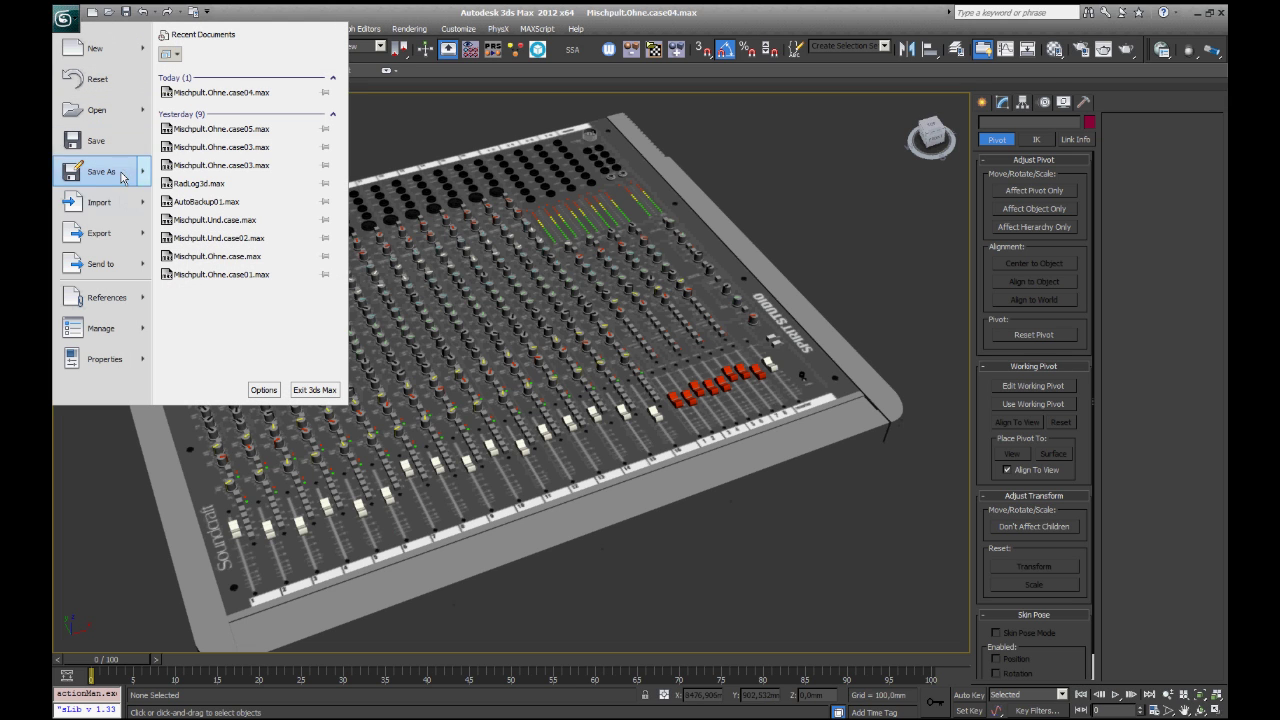
mouse_move(126, 233)
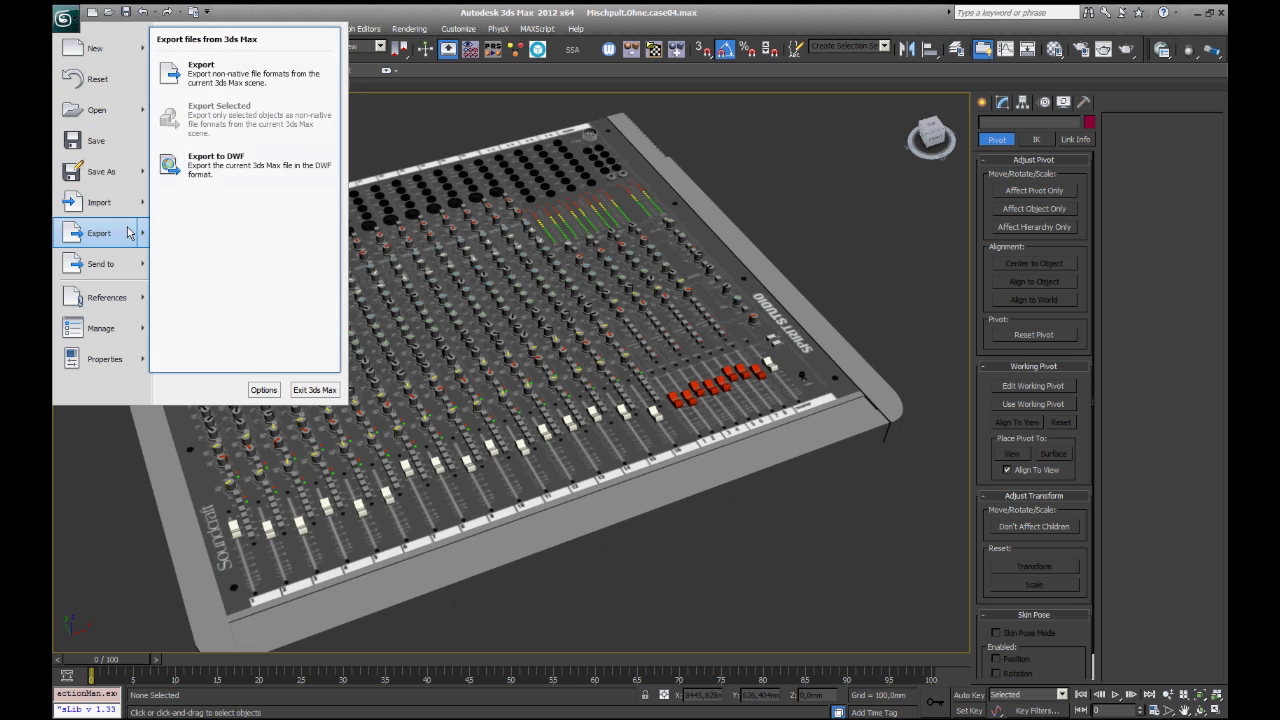
click(281, 93)
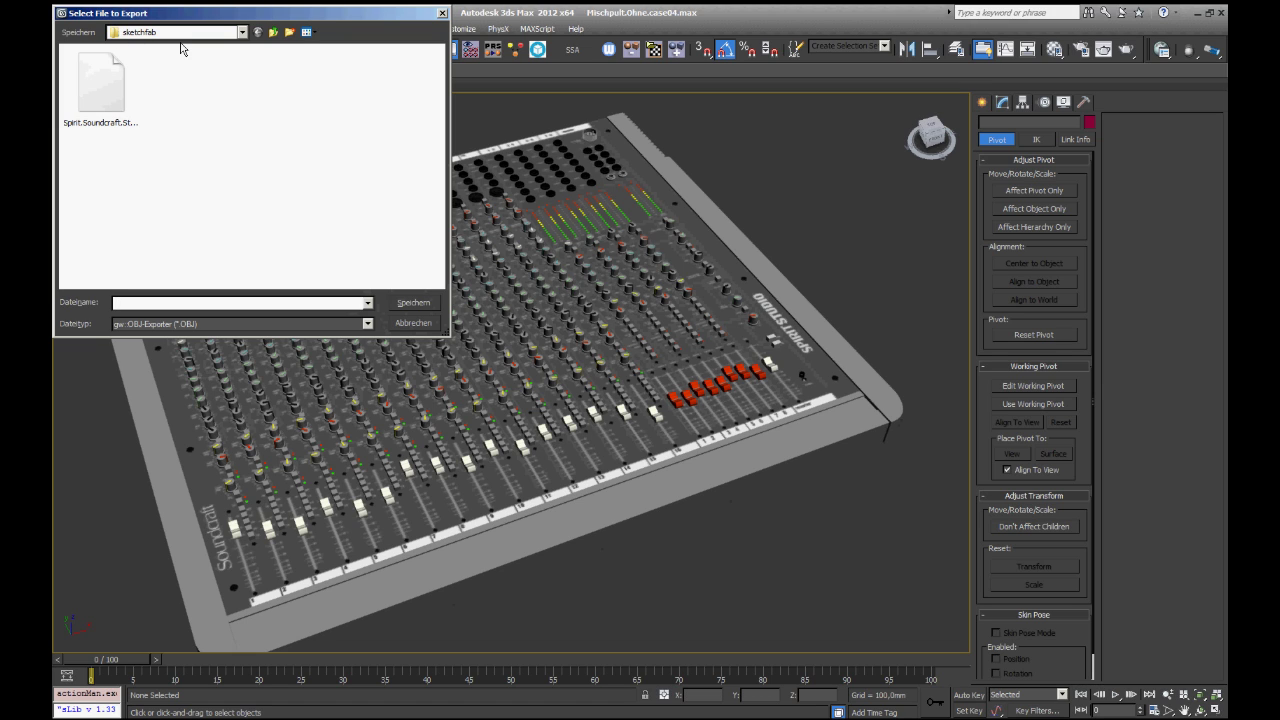
click(103, 90)
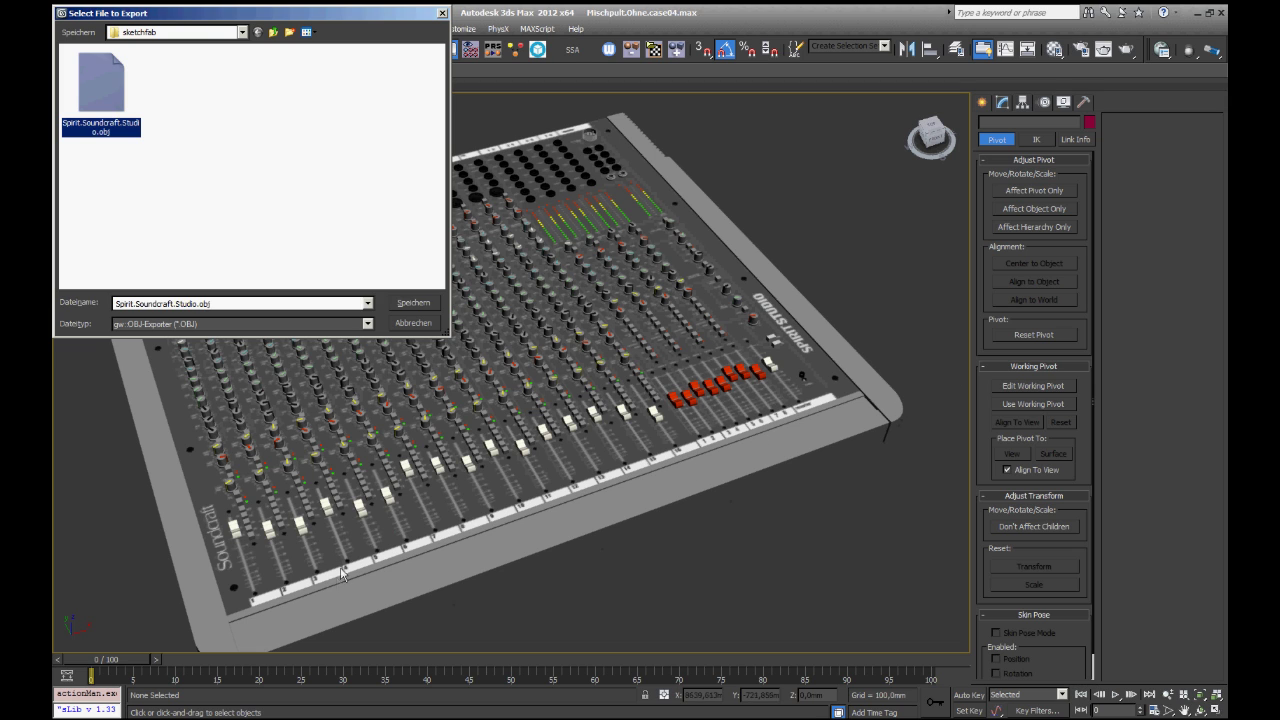
click(410, 304)
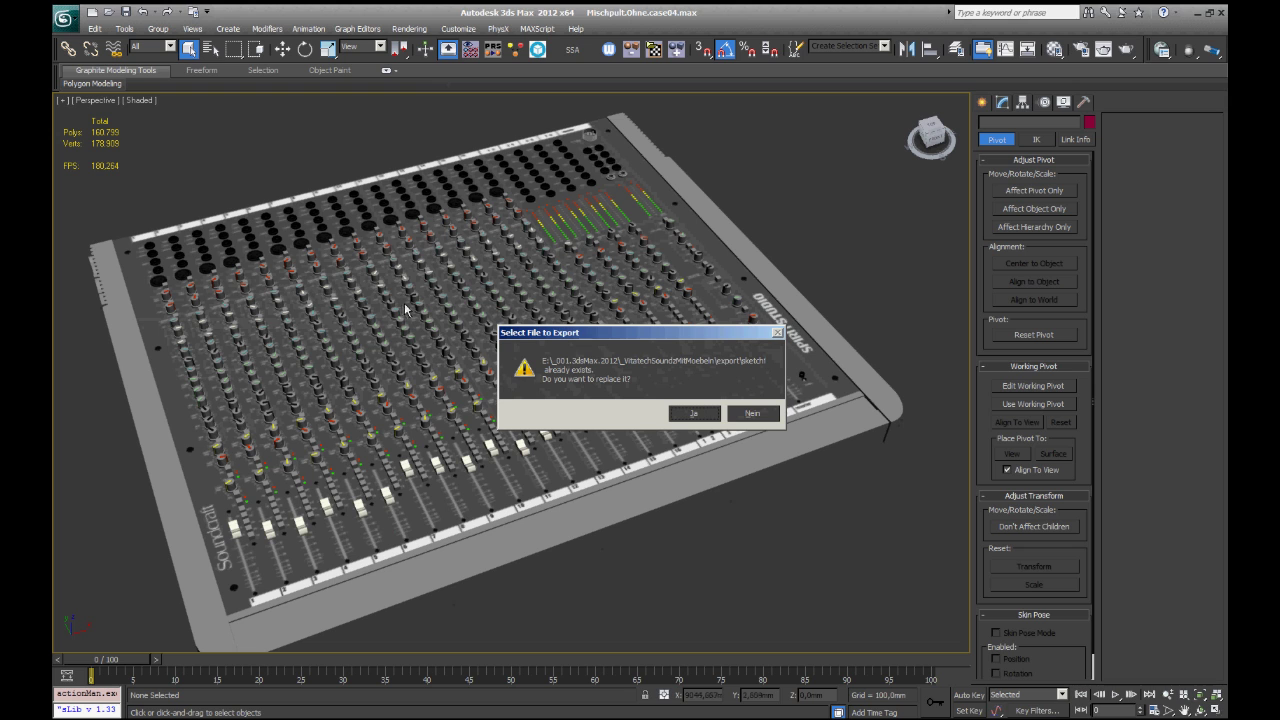
Step: Overwrite Spirit.Soundcraft.Studio.obj and run the OBJ export with the material options kept on
click(705, 420)
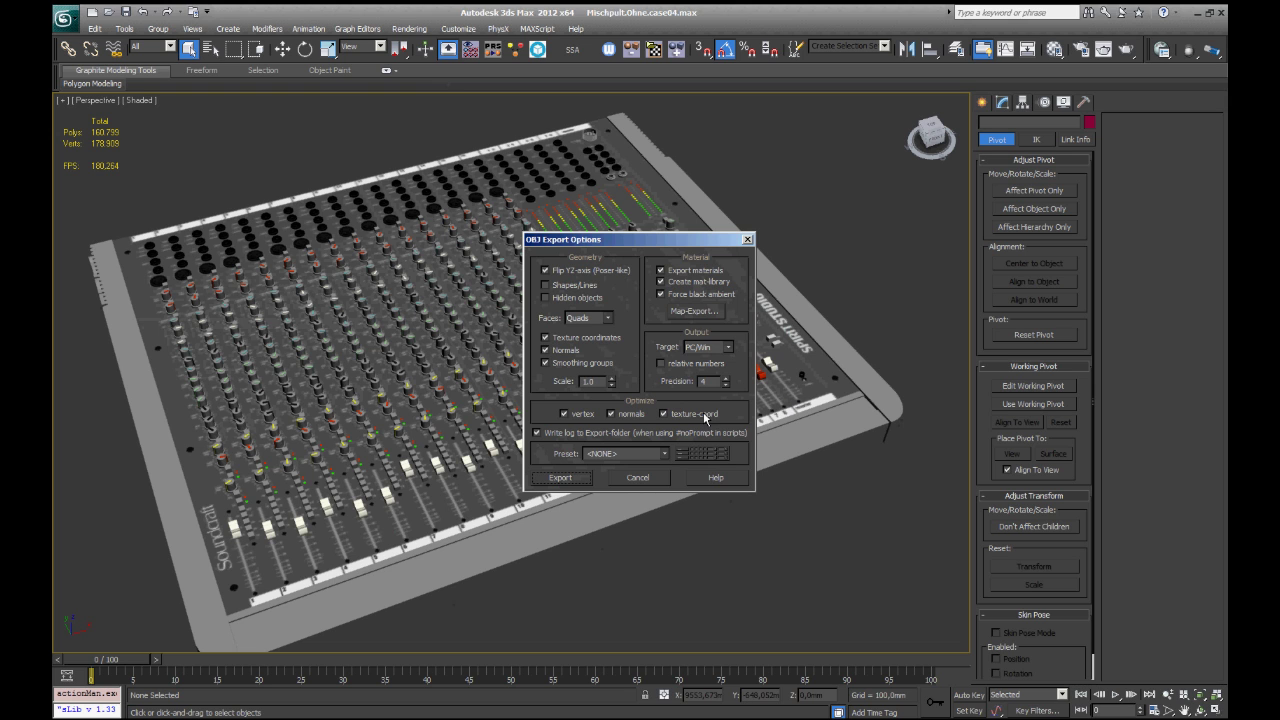
drag(656, 247, 329, 163)
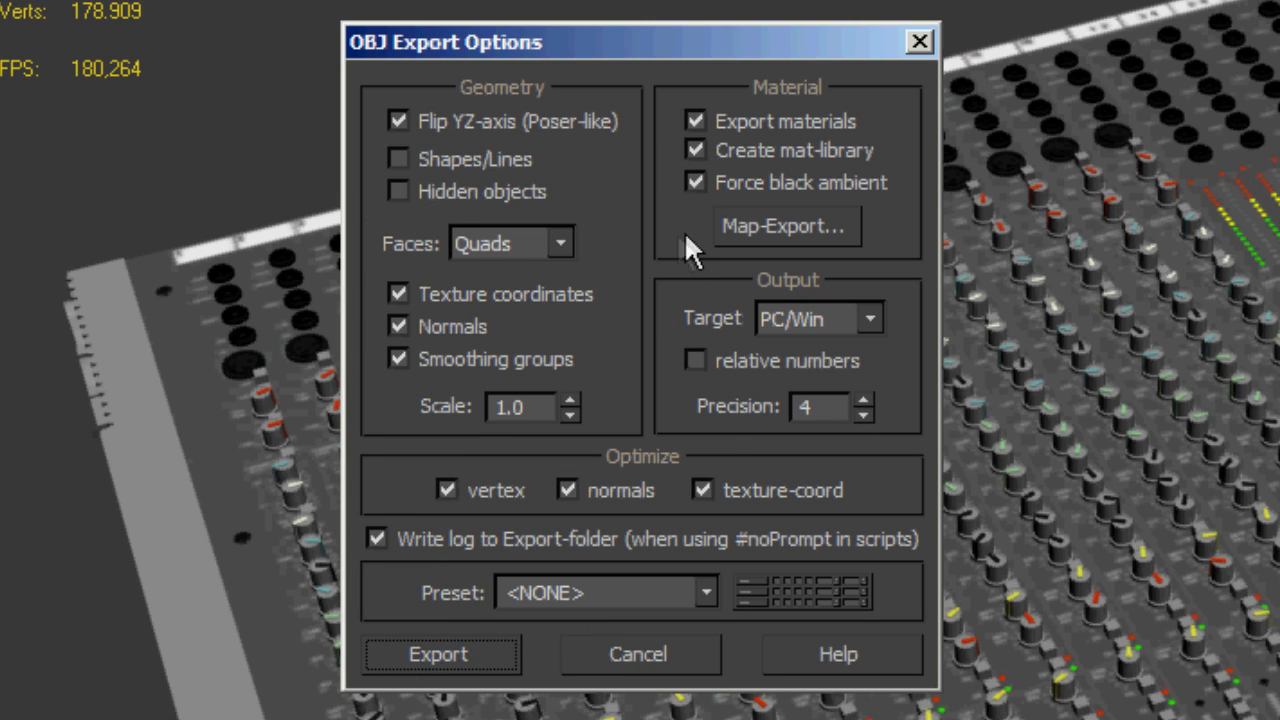
click(697, 183)
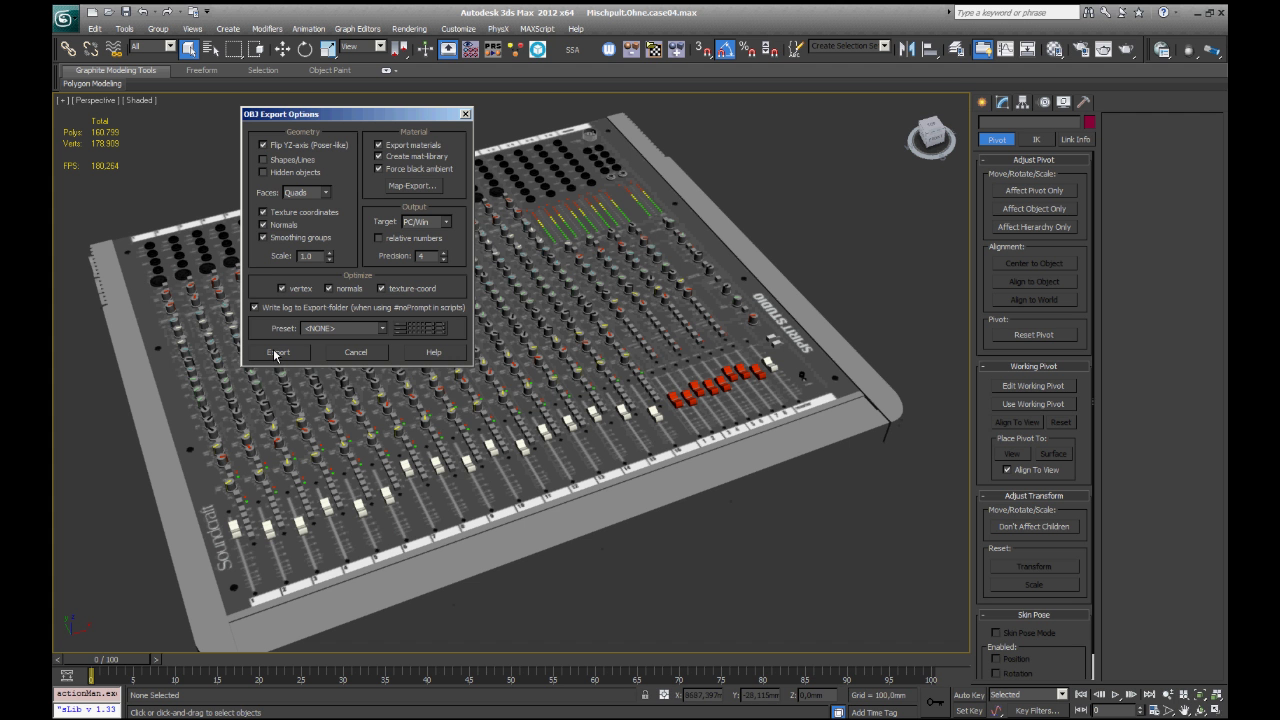
click(273, 348)
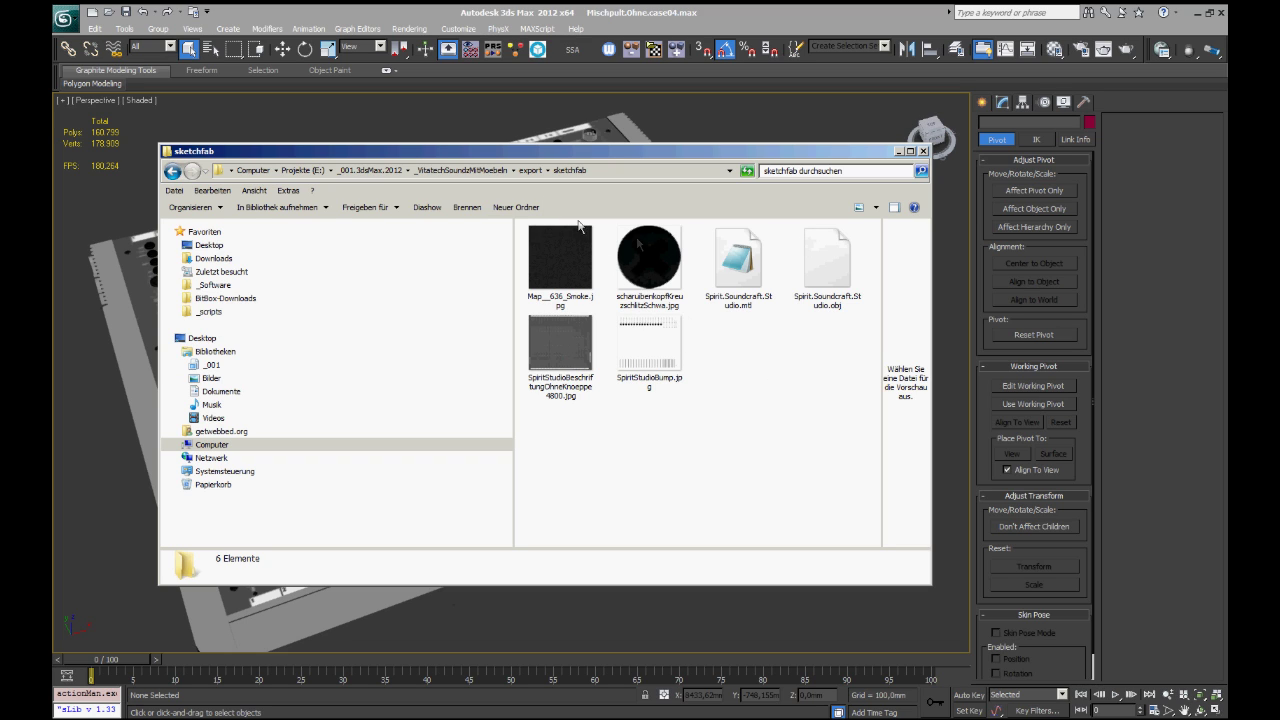
Step: In the parent export folder, compress the sketchfab folder into sketchfab.zip
click(529, 170)
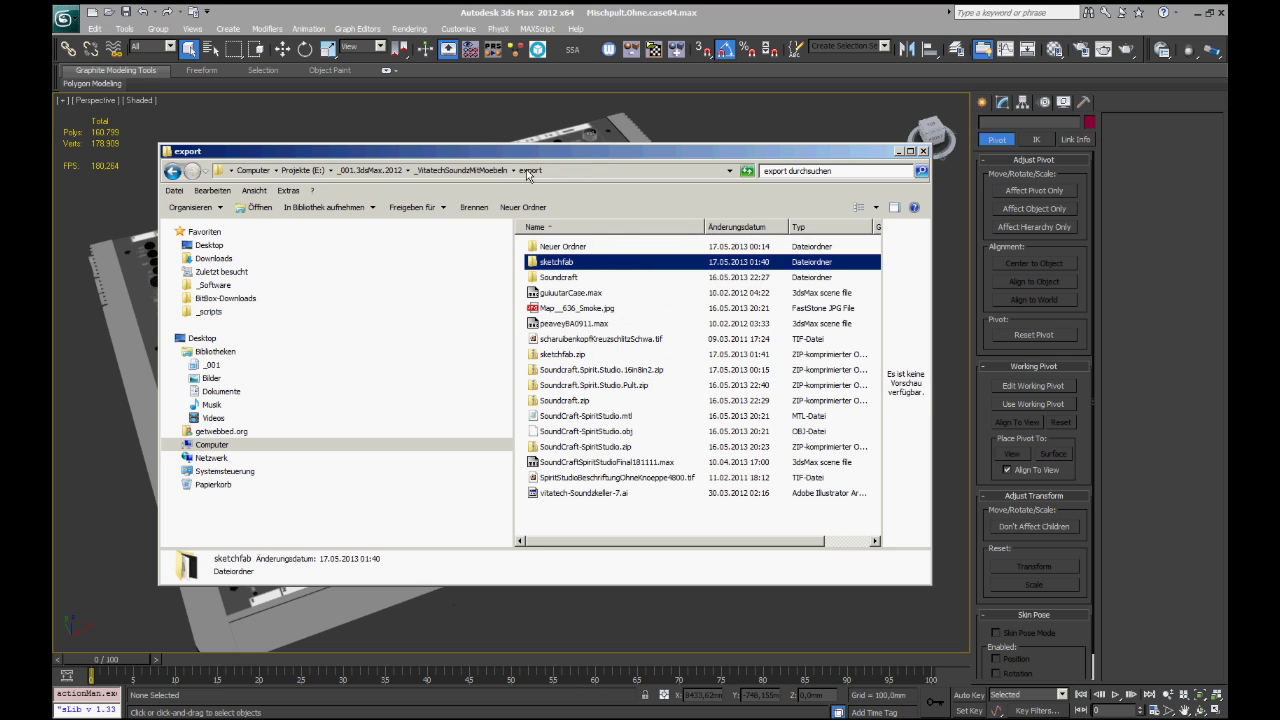
right_click(567, 265)
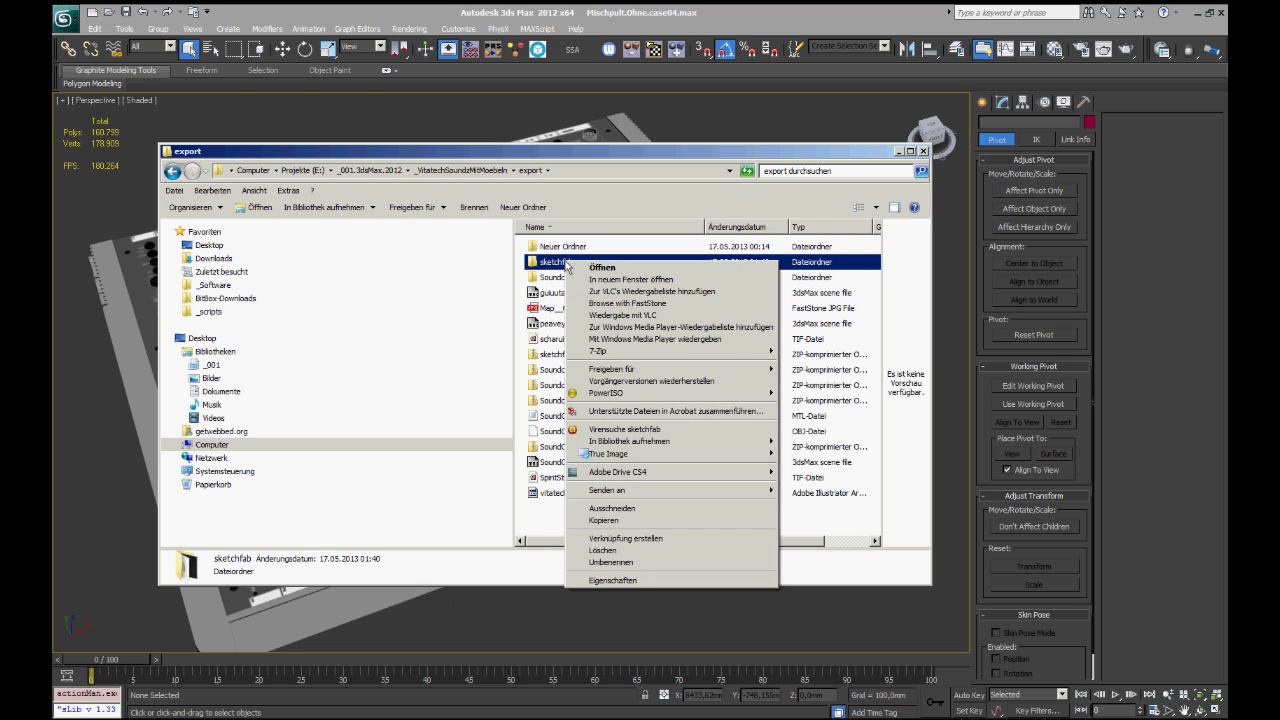
mouse_move(630, 352)
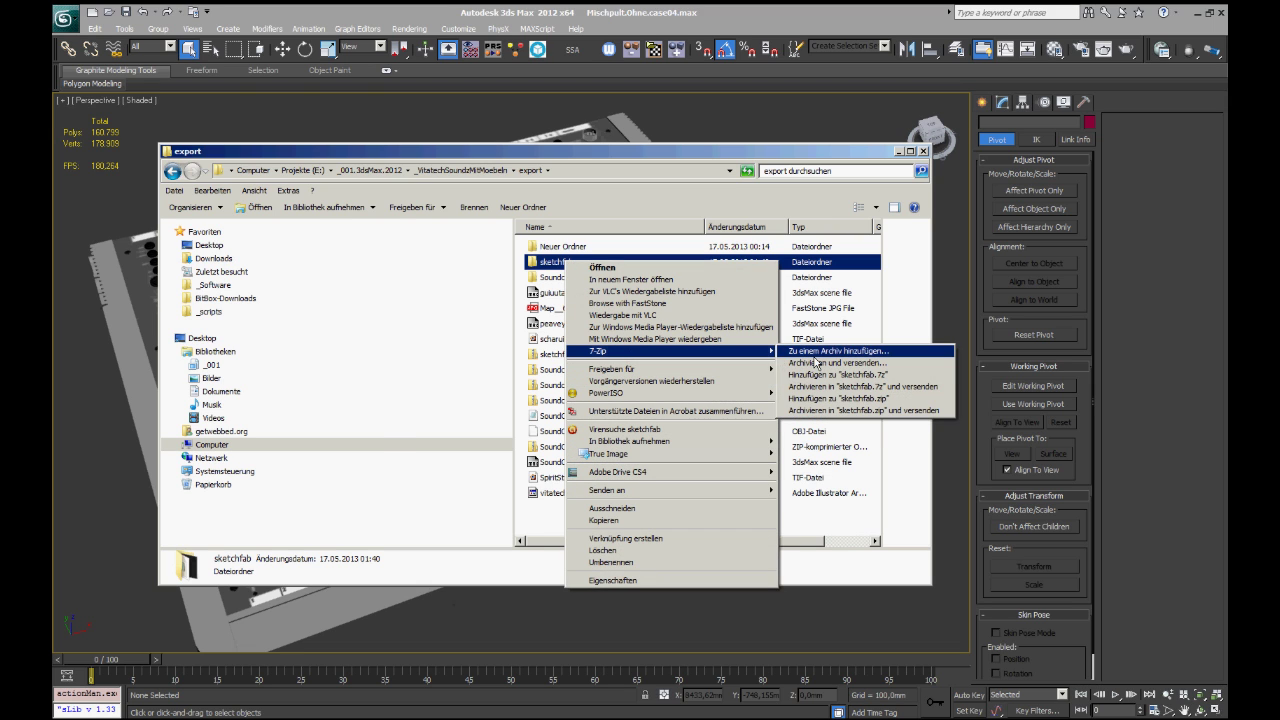
click(815, 356)
click(664, 532)
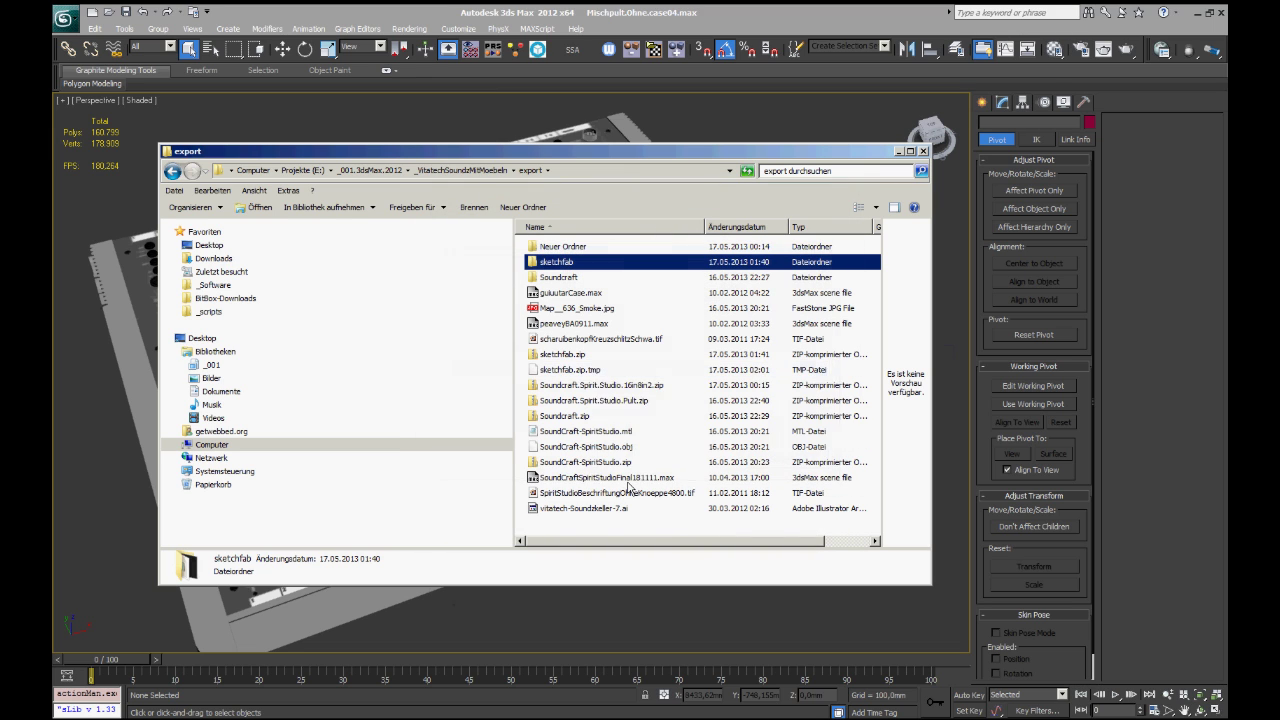
Step: Select sketchfab.zip and switch to the Sketchfab Firefox window
click(557, 356)
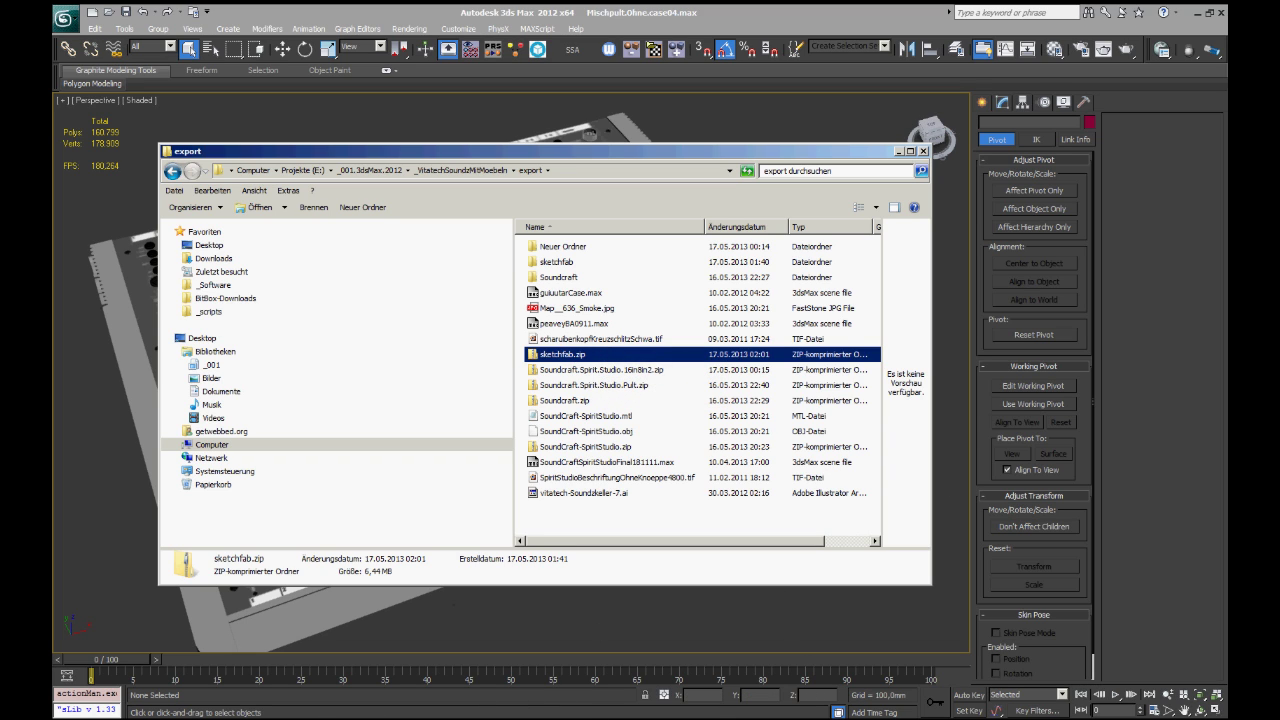
click(210, 718)
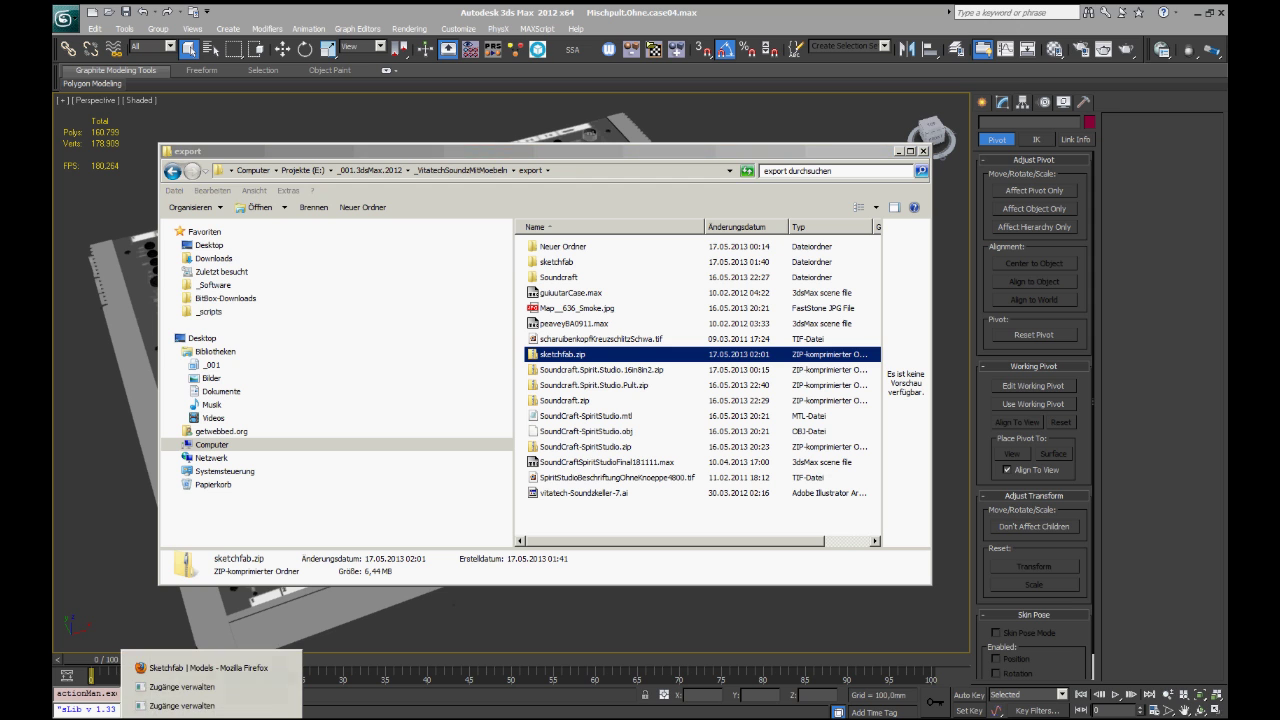
click(232, 676)
Step: Upload sketchfab.zip as a new model from the Sketchfab dashboard
mouse_move(1165, 101)
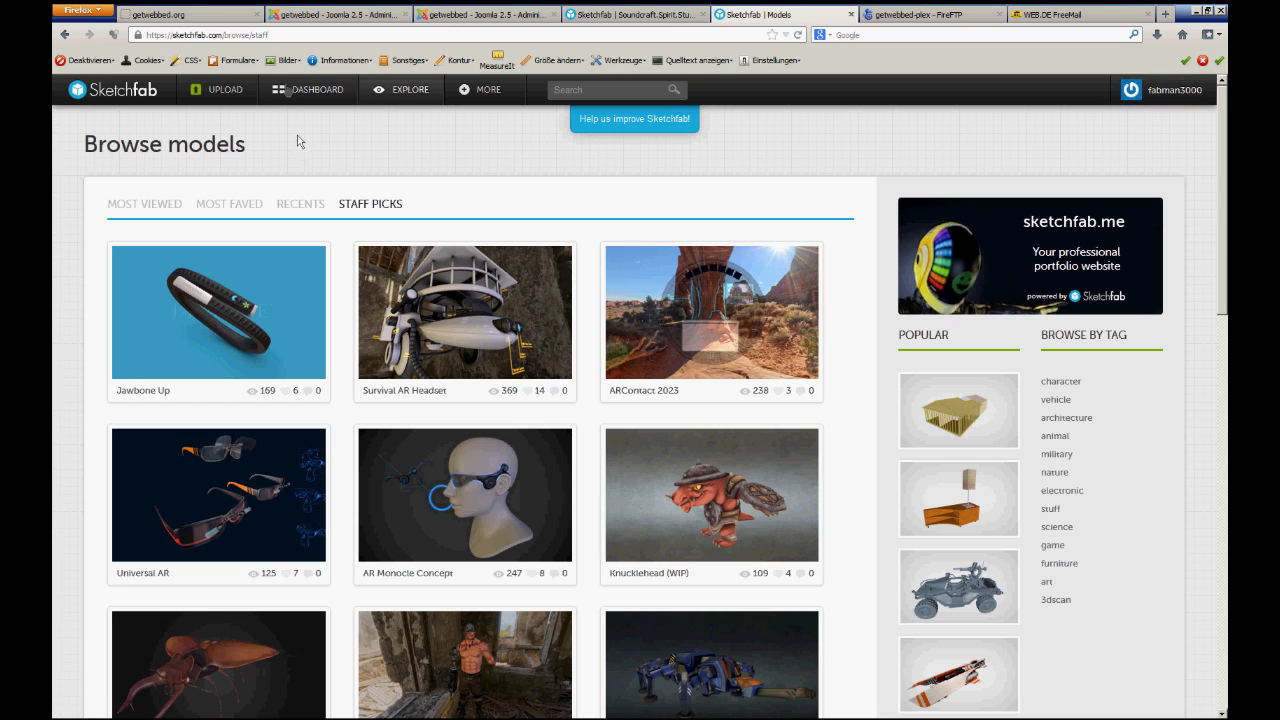
click(298, 92)
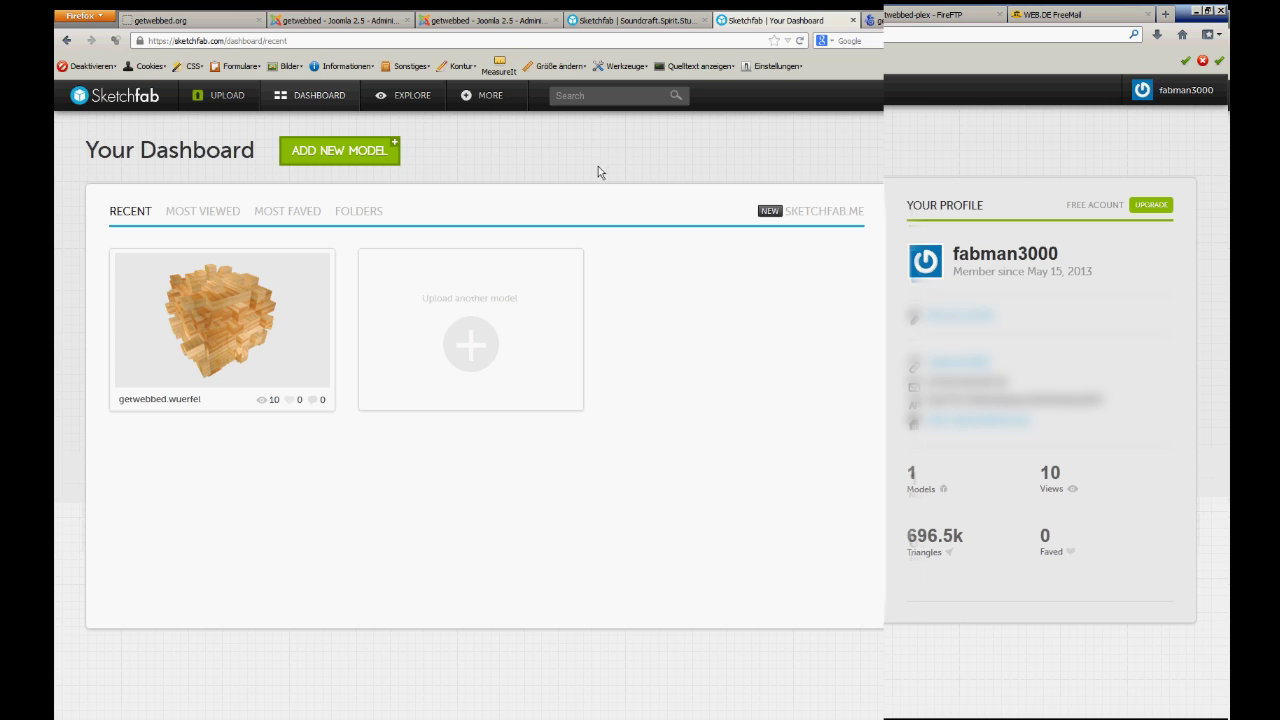
click(212, 99)
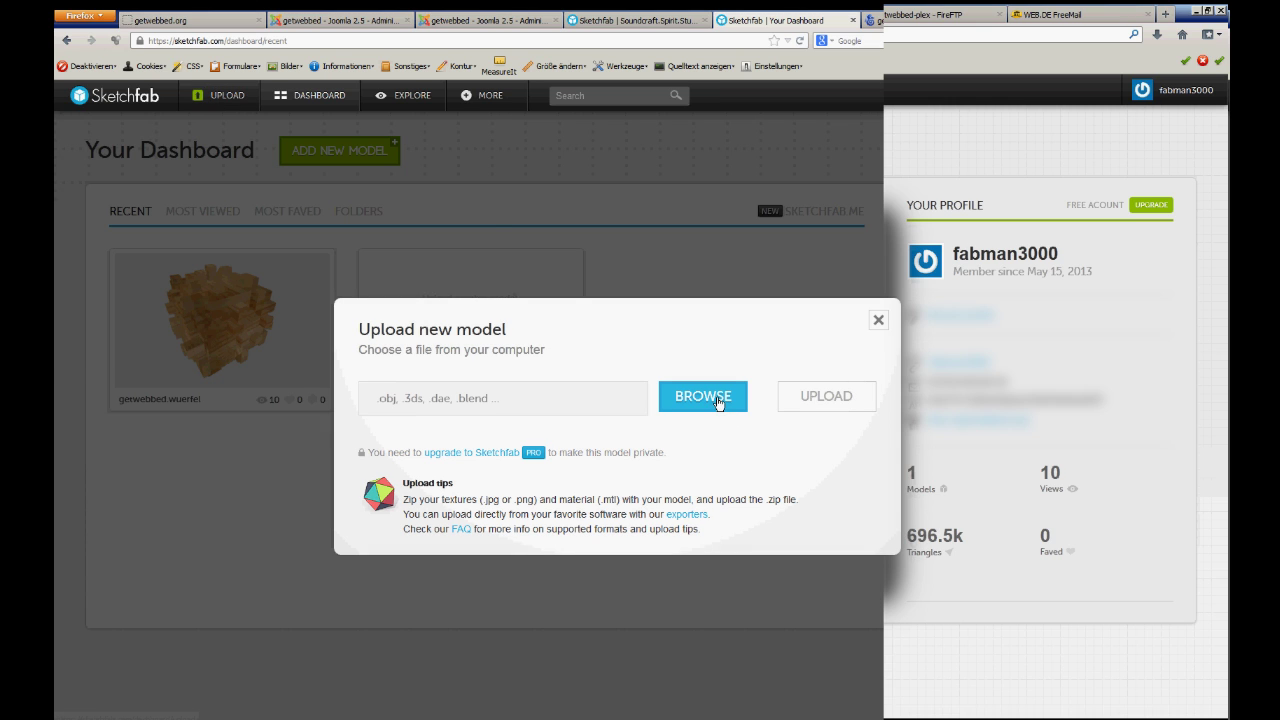
click(716, 400)
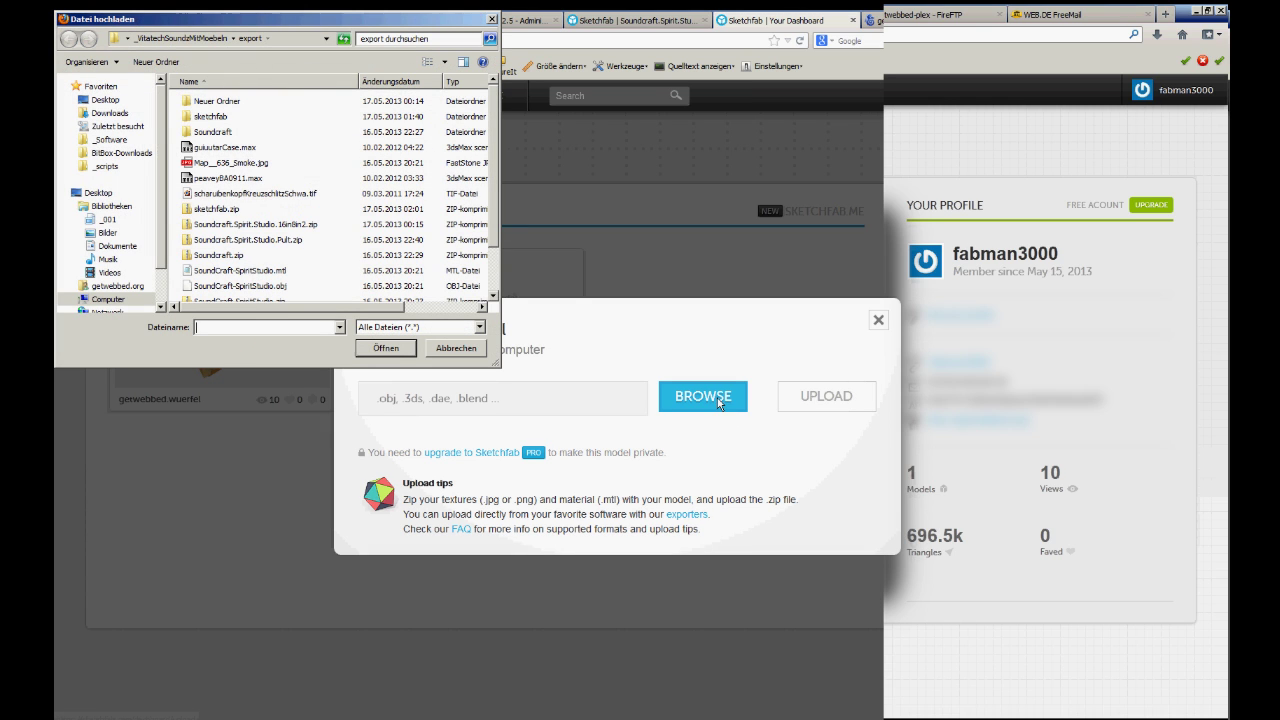
click(218, 209)
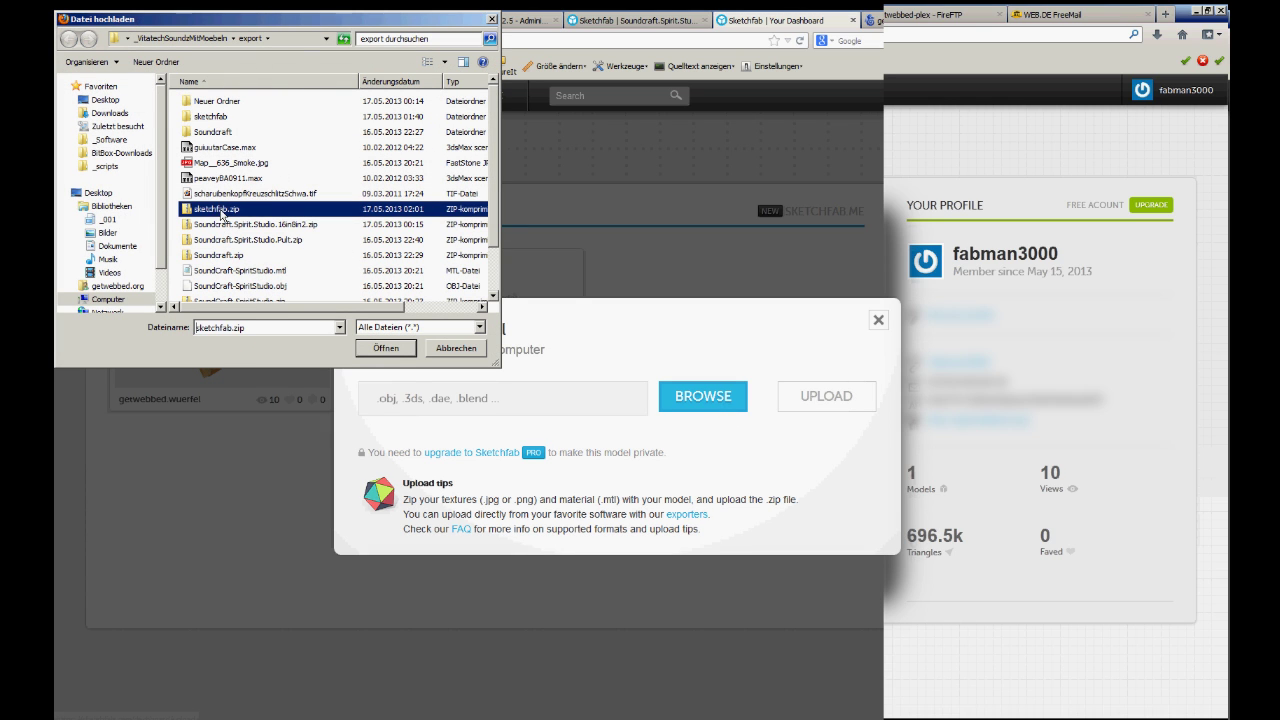
click(385, 349)
click(812, 400)
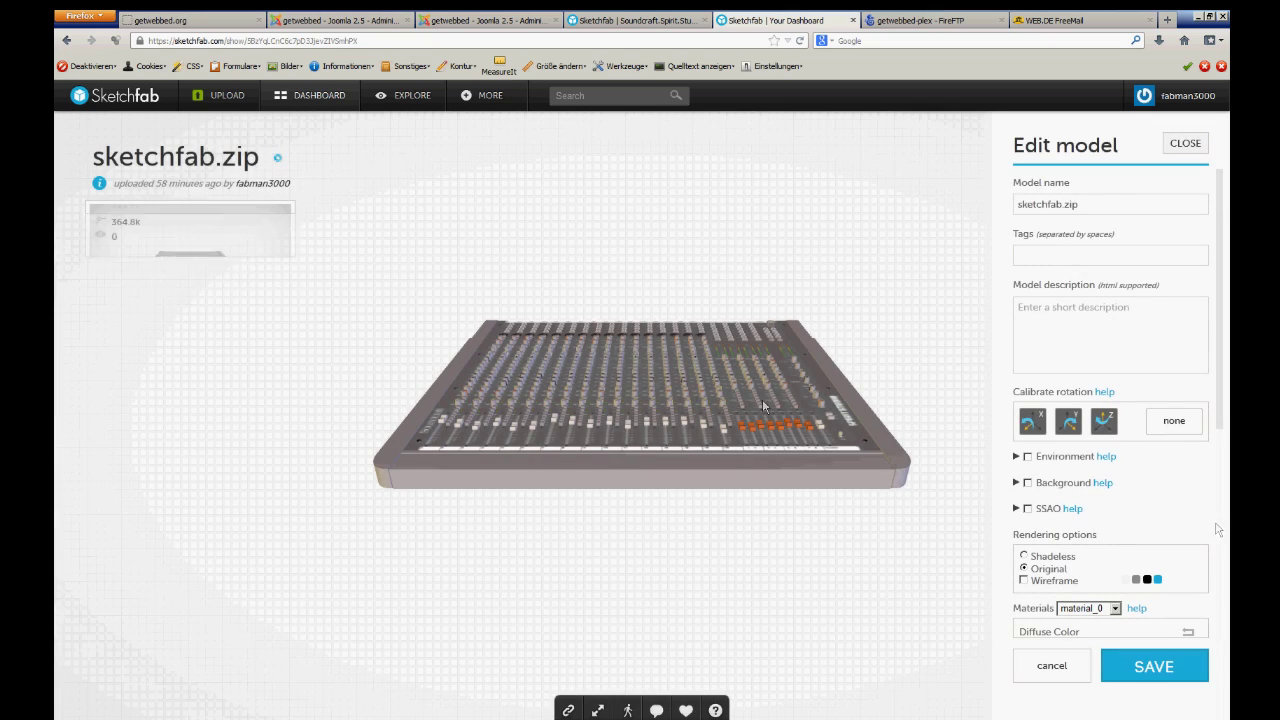
Step: Orbit the mixer and give the viewer the clean_dark background
drag(593, 462, 586, 530)
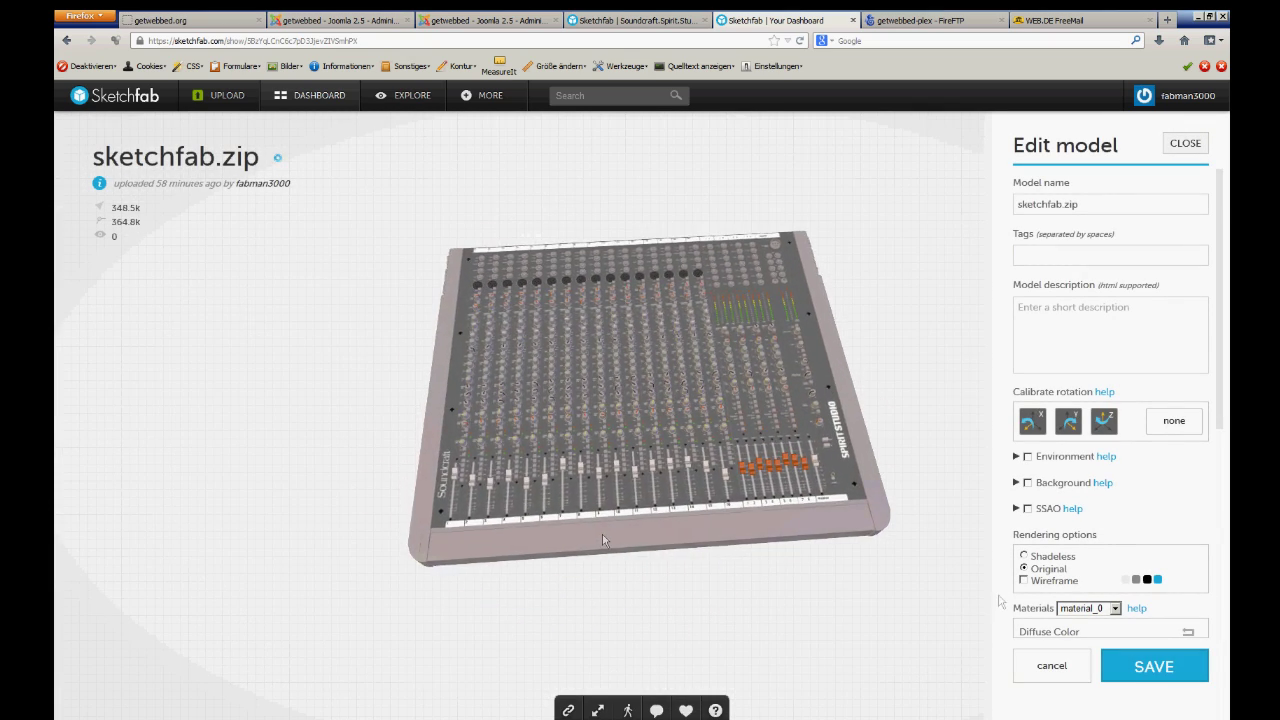
click(1027, 483)
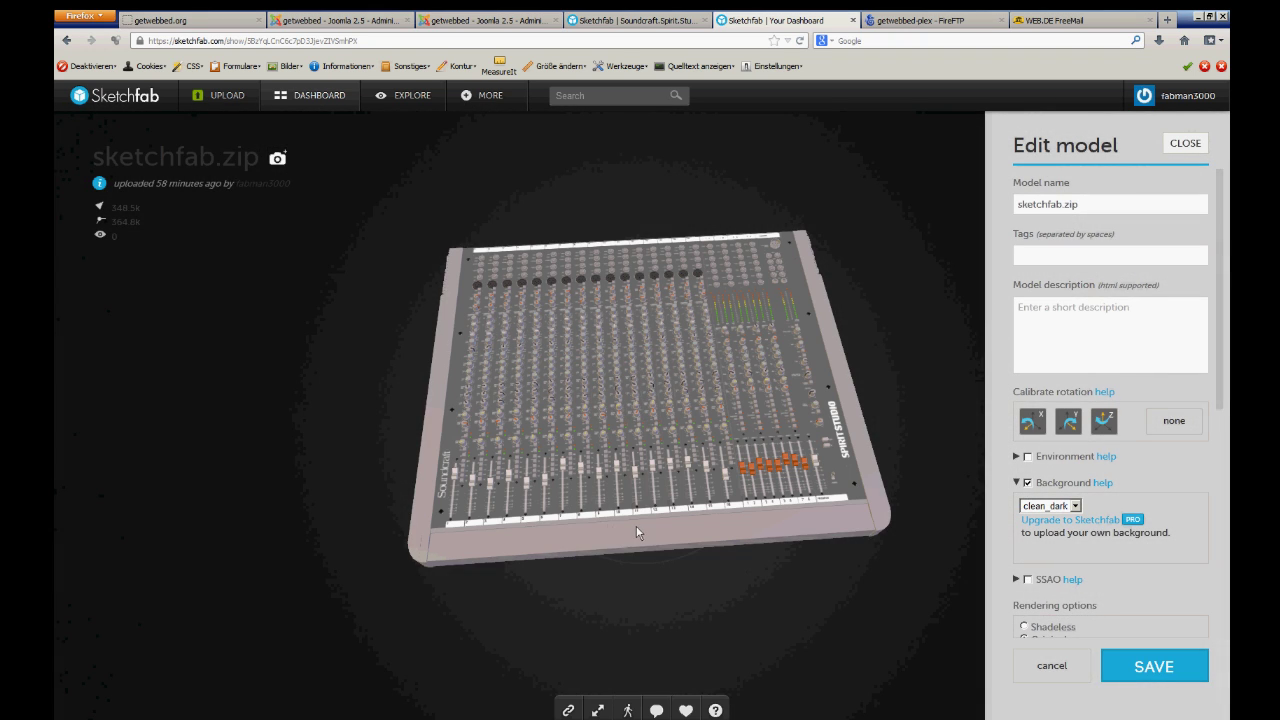
mouse_move(637, 533)
mouse_down()
mouse_move(804, 478)
mouse_move(798, 496)
mouse_move(584, 535)
mouse_move(655, 532)
mouse_move(643, 551)
mouse_up()
Step: Copy the model's iframe embed code from its share options
click(568, 710)
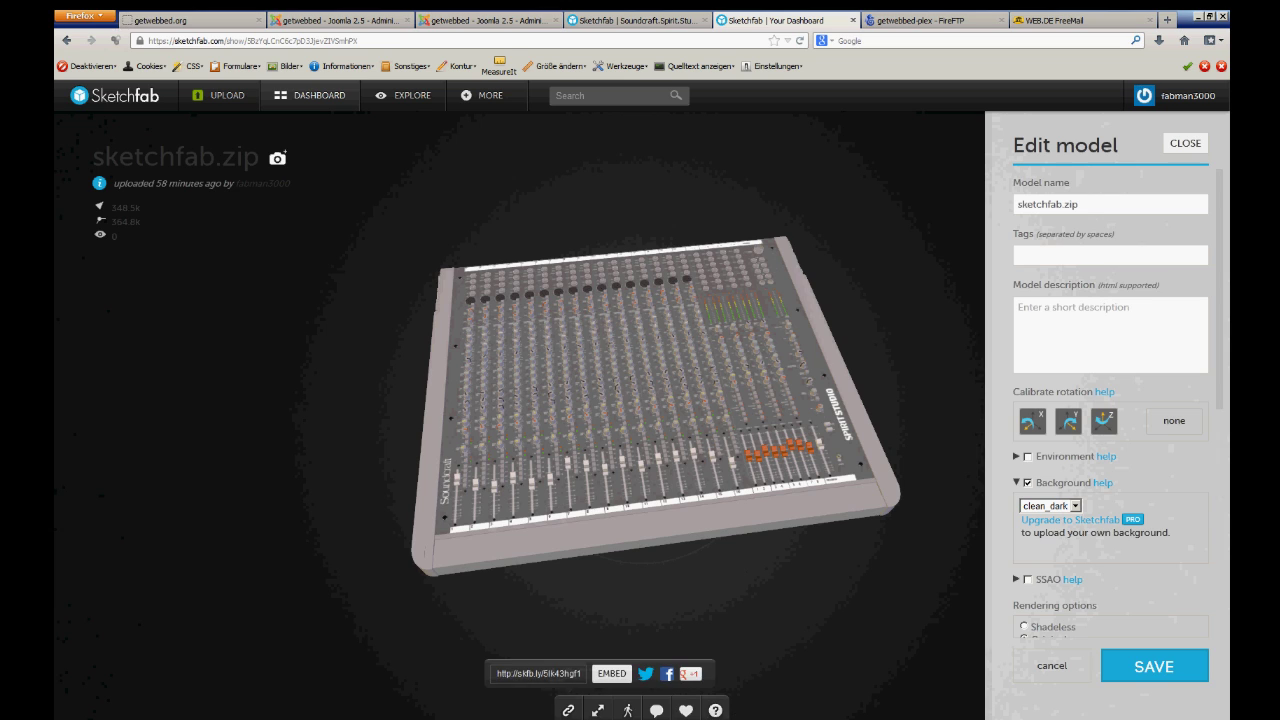
click(610, 674)
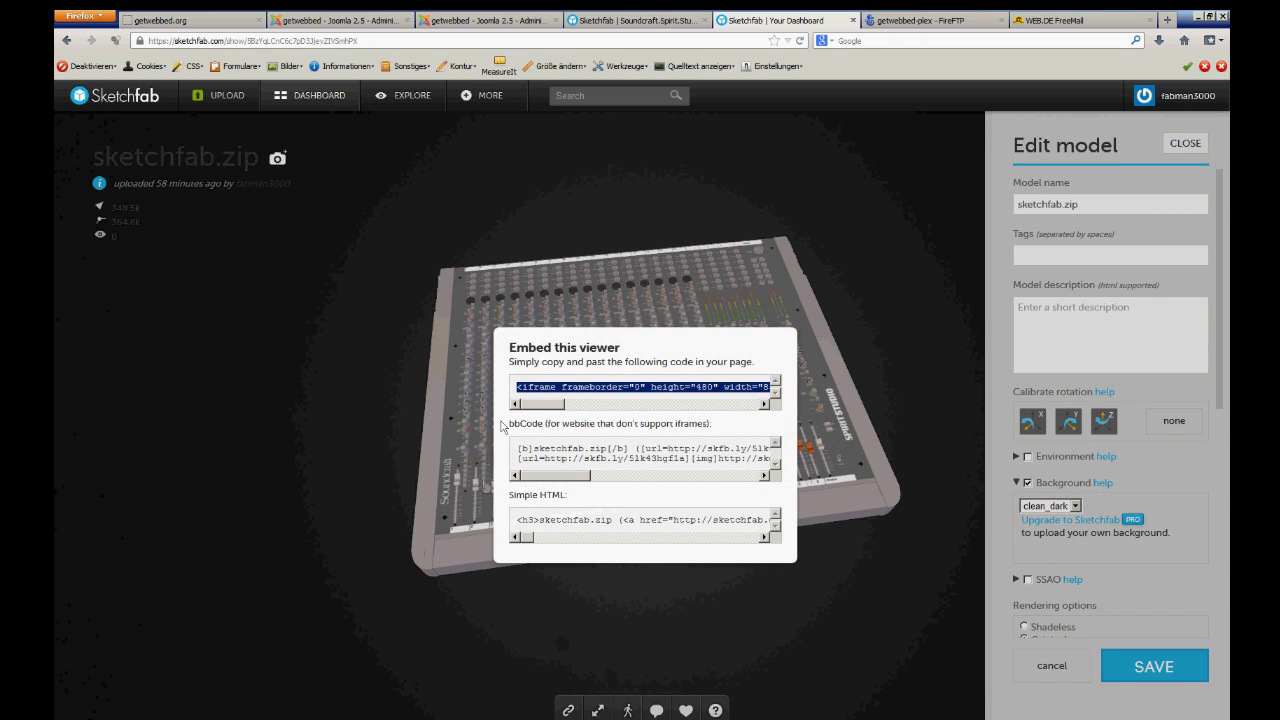
right_click(593, 390)
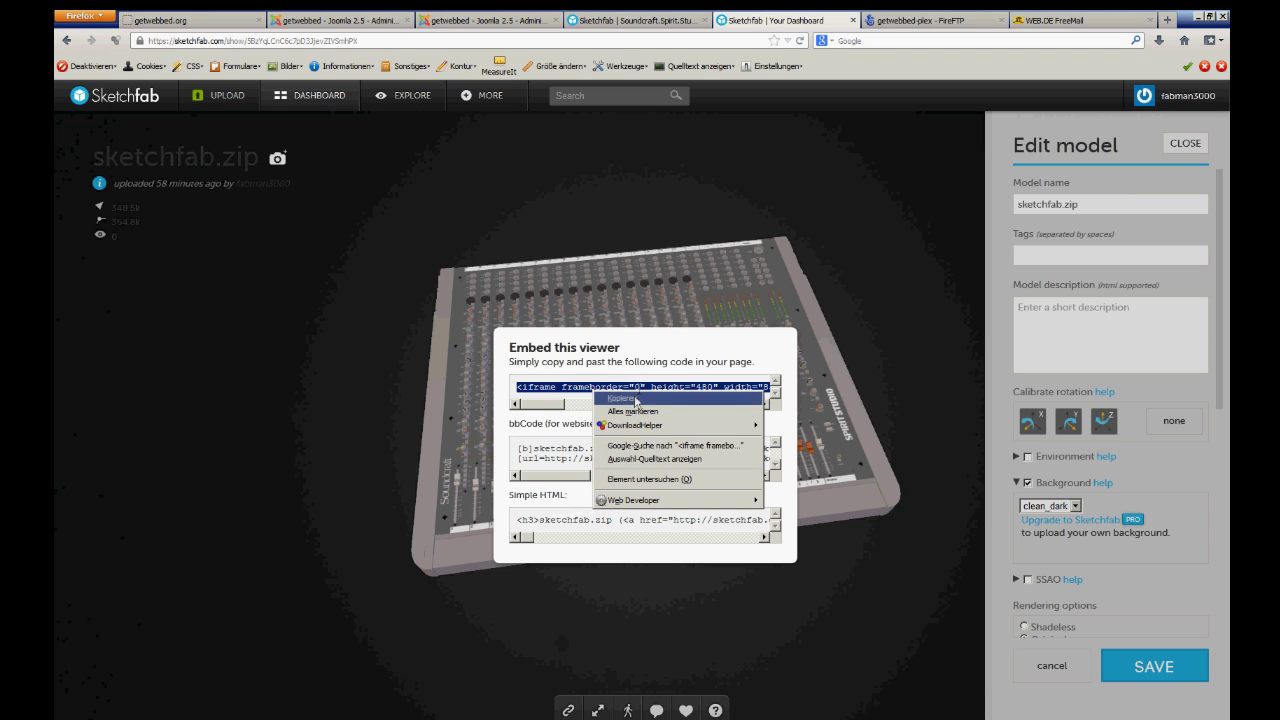
click(633, 406)
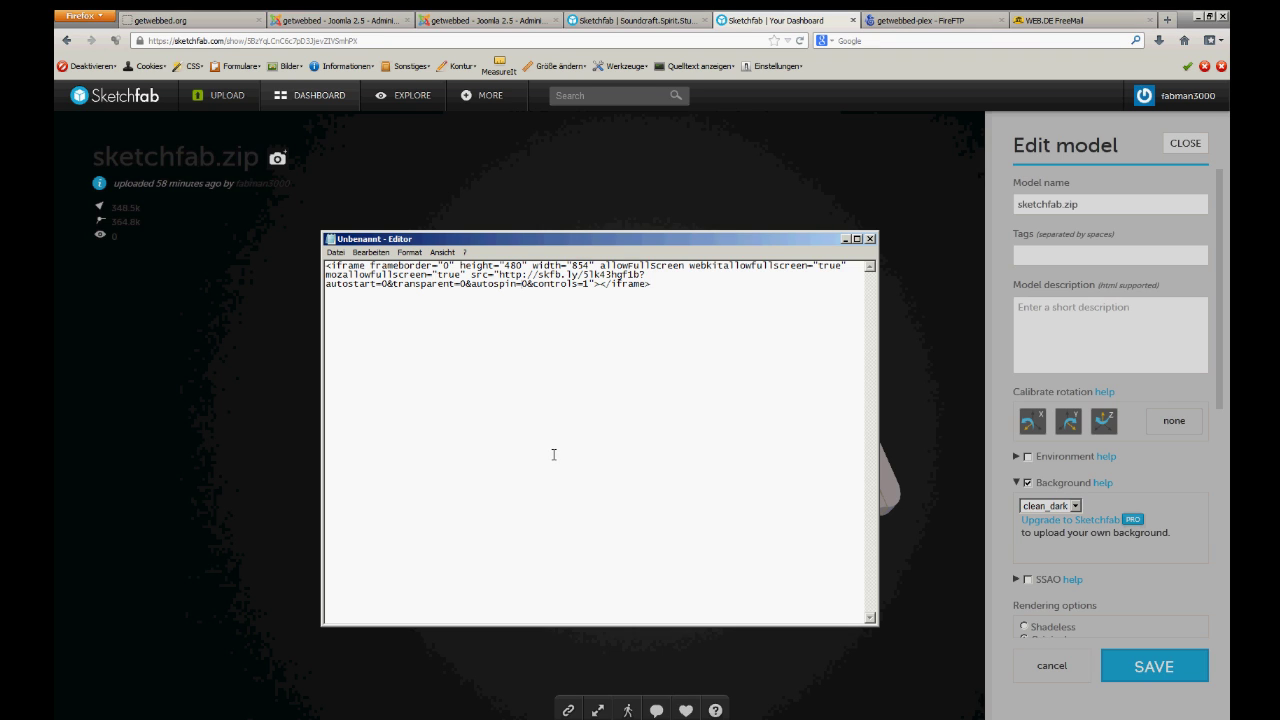
Step: Set Joomla's Super Benutzer text filter to Keine Filterung and save the global configuration
click(316, 21)
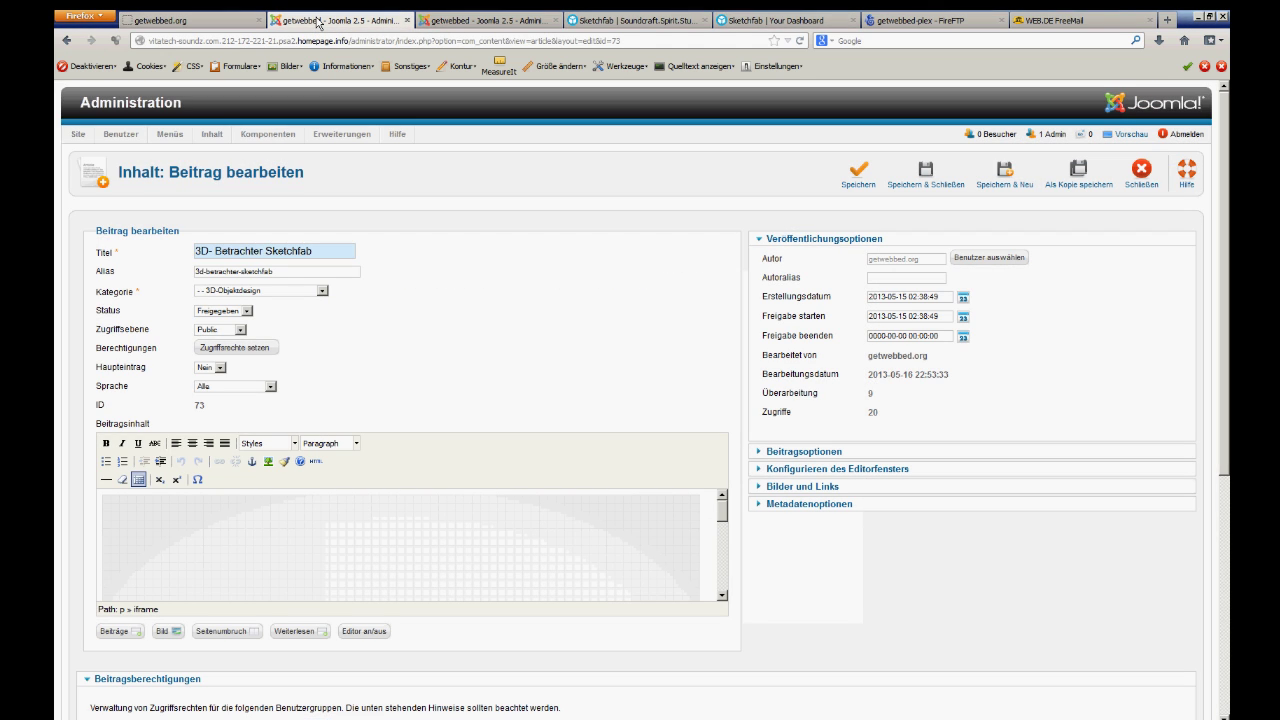
click(78, 135)
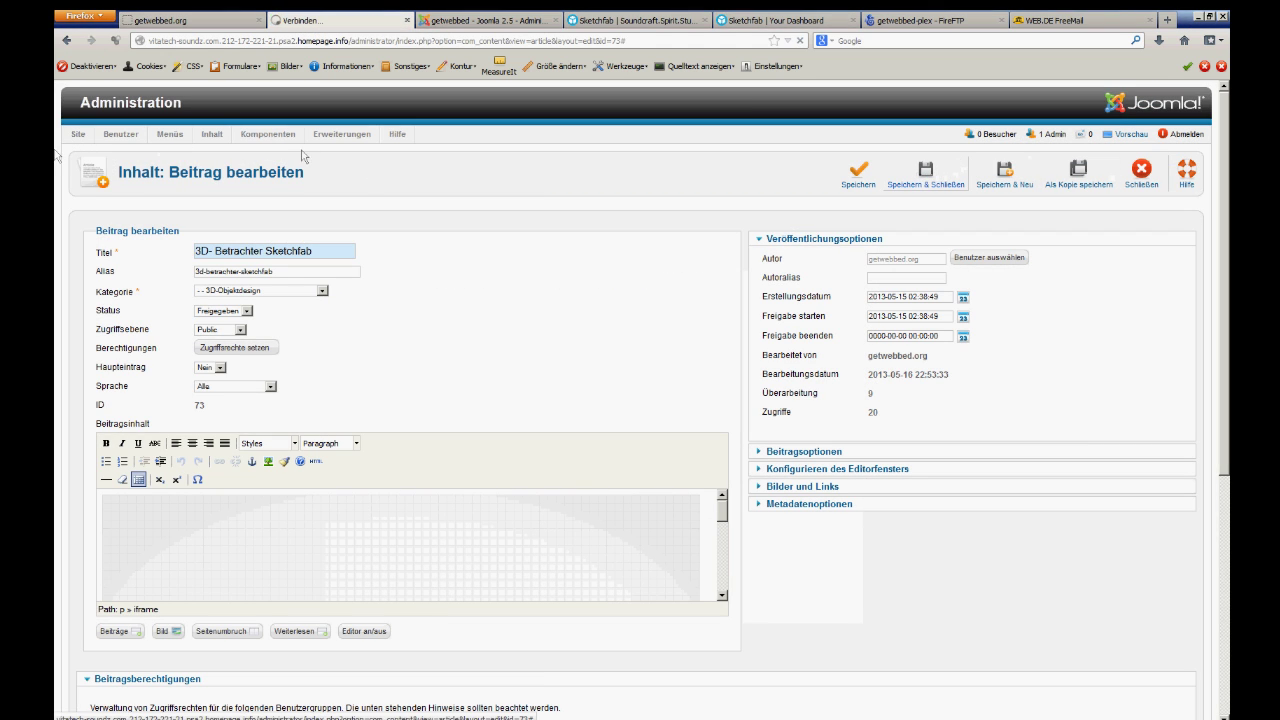
mouse_move(78, 135)
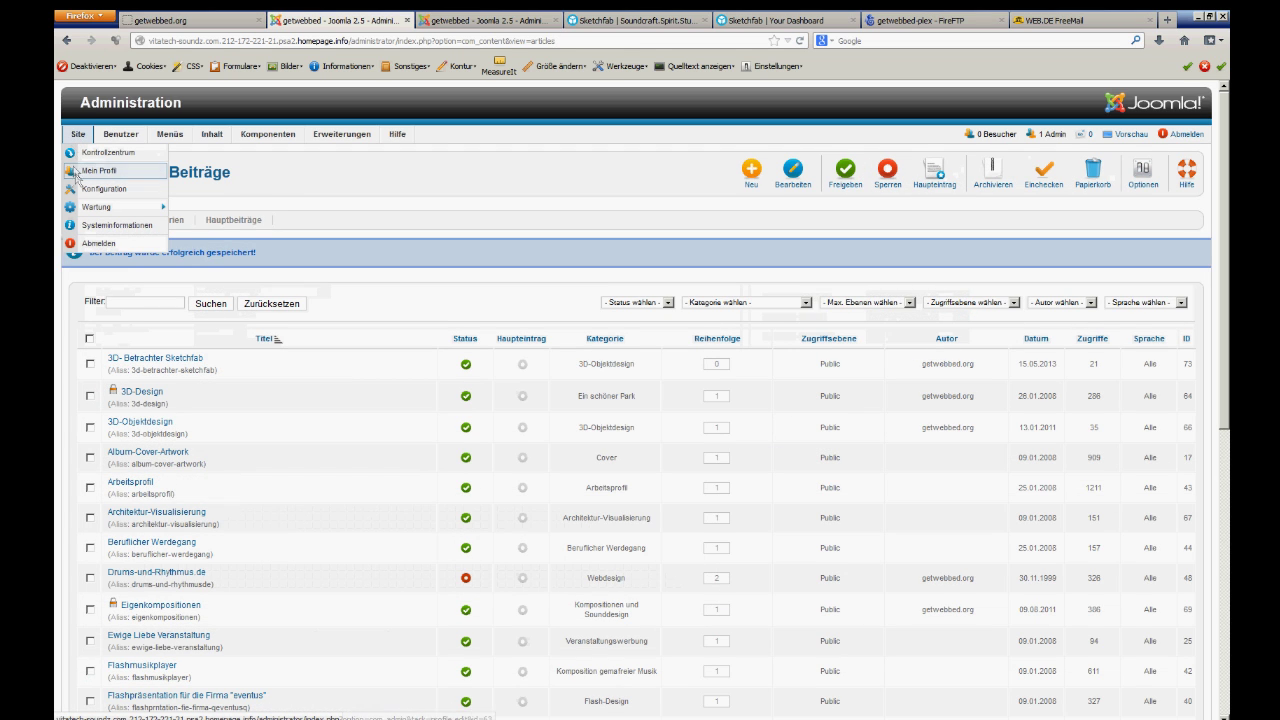
click(87, 190)
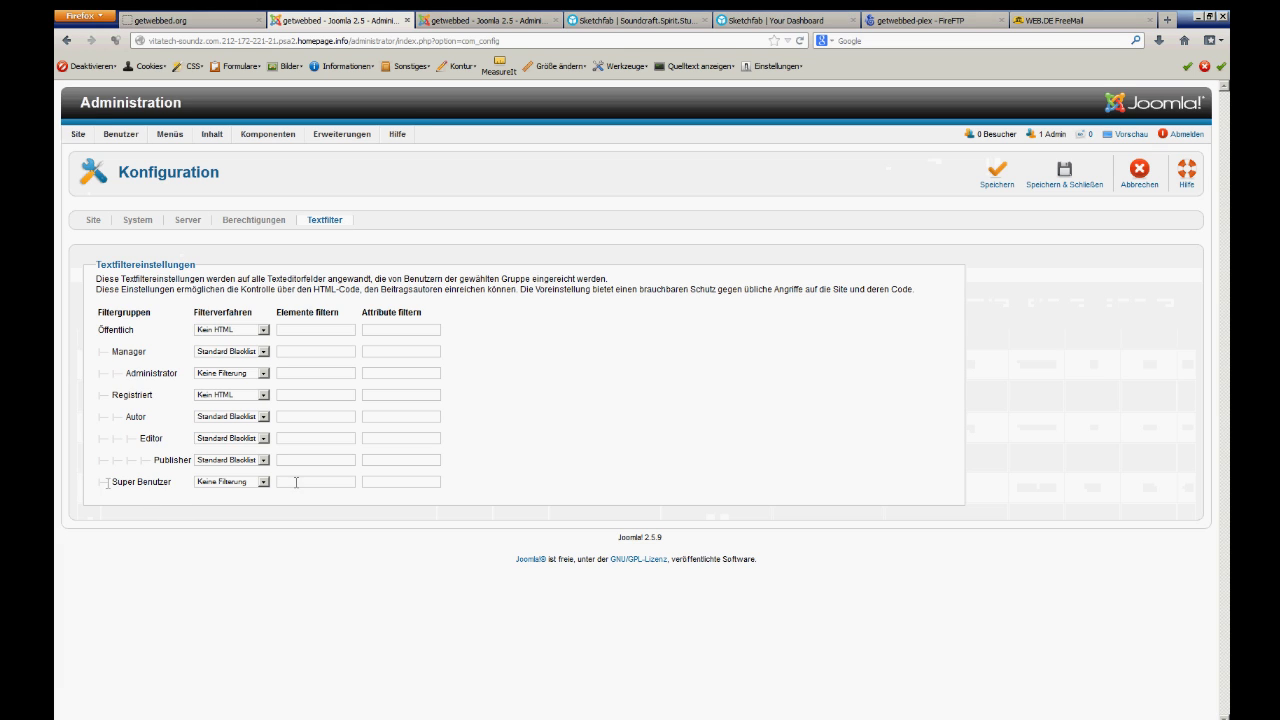
mouse_move(266, 490)
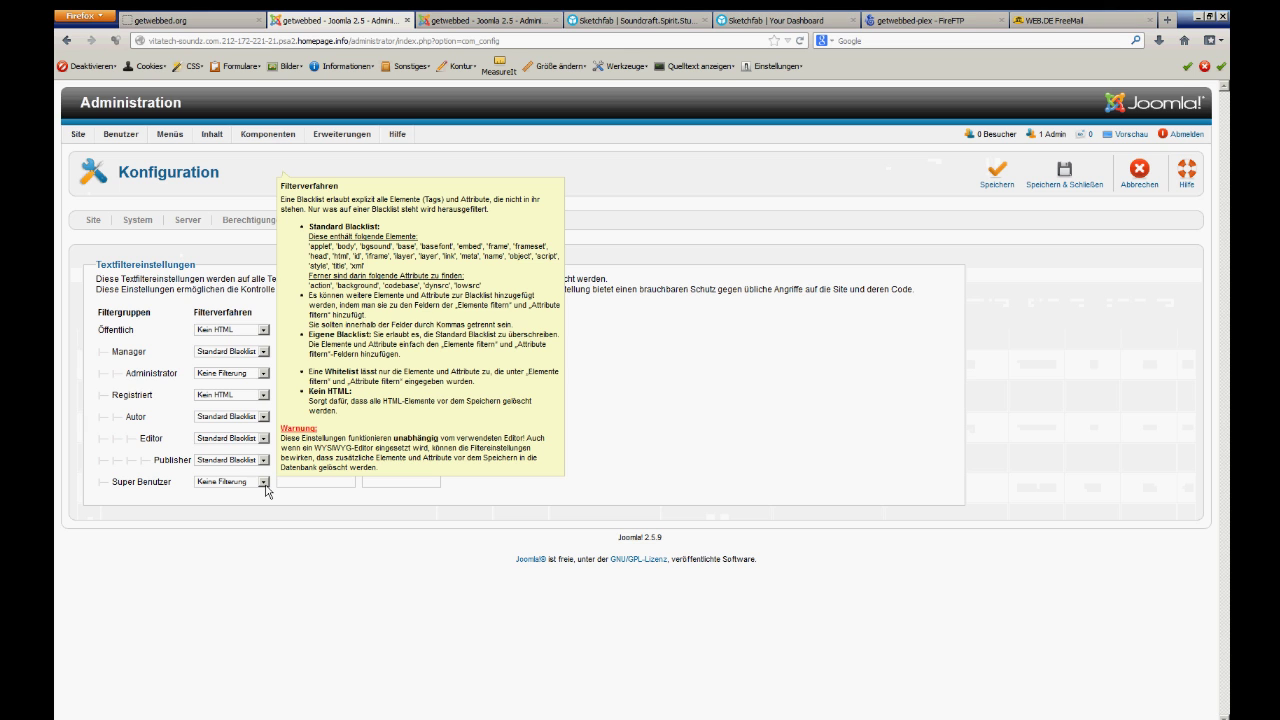
click(264, 483)
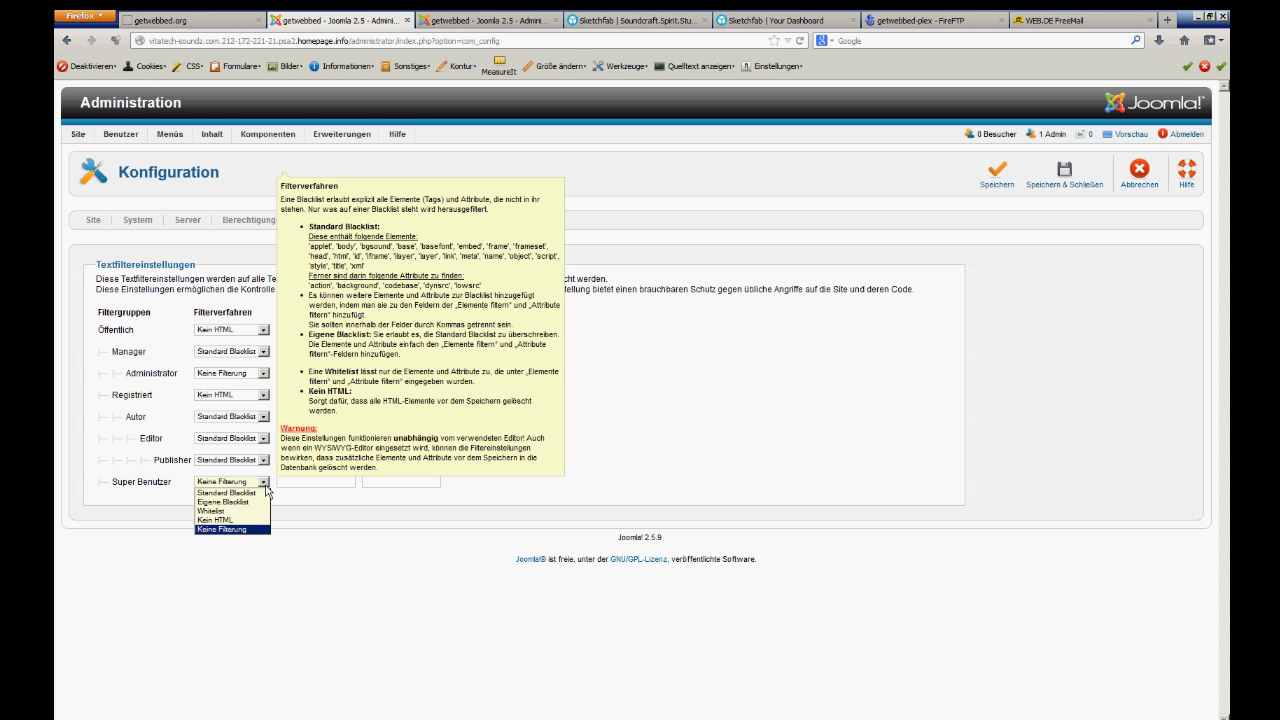
click(255, 530)
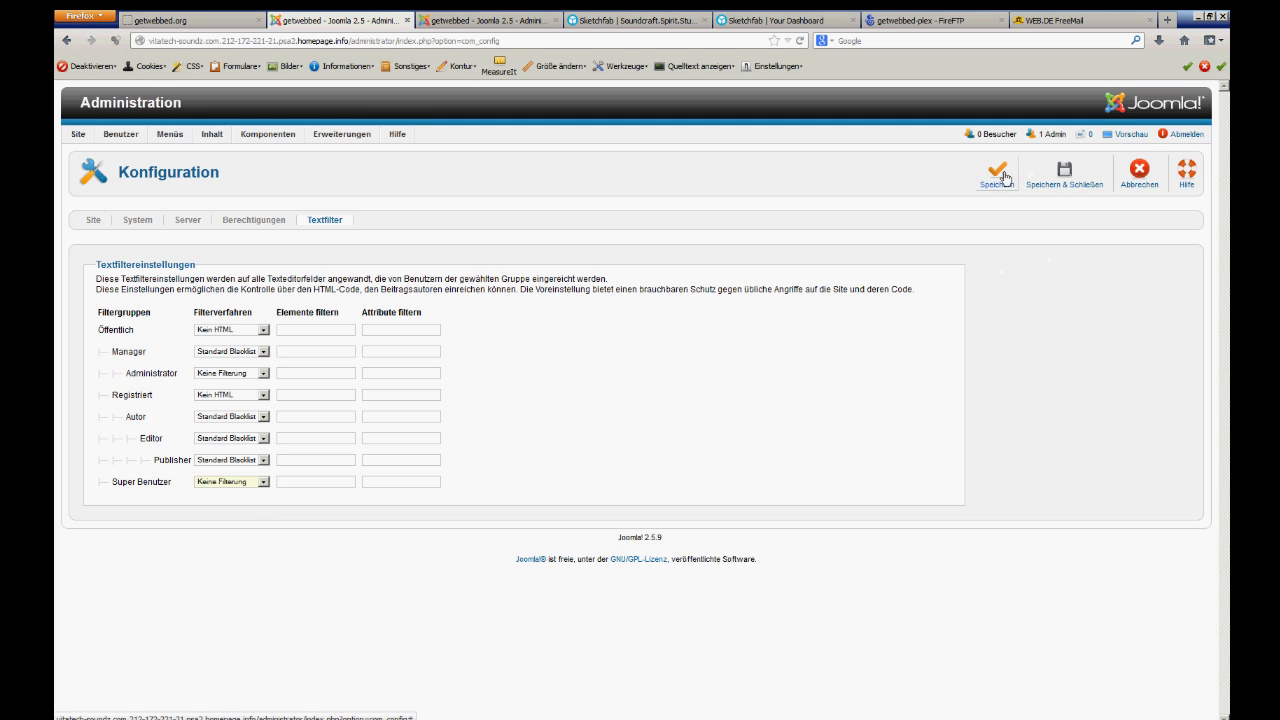
click(1068, 177)
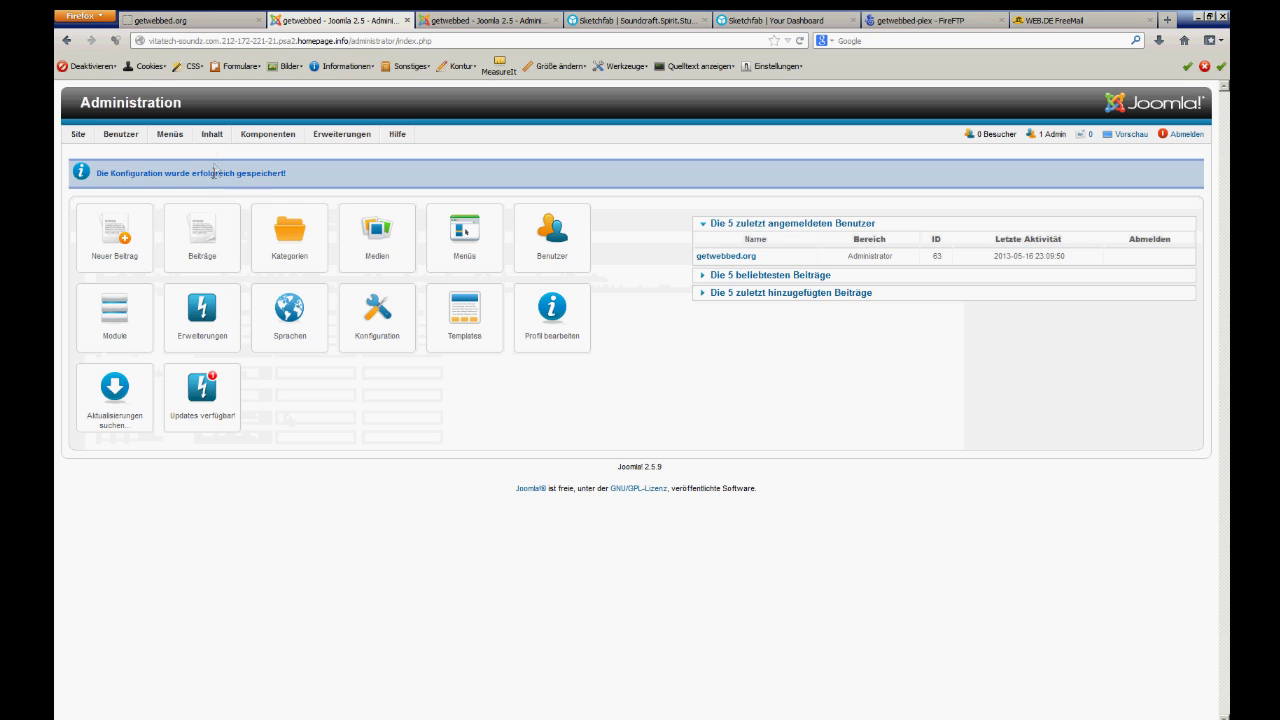
Step: Open the 3D- Betrachter Sketchfab article and delete its existing HTML content
mouse_move(213, 138)
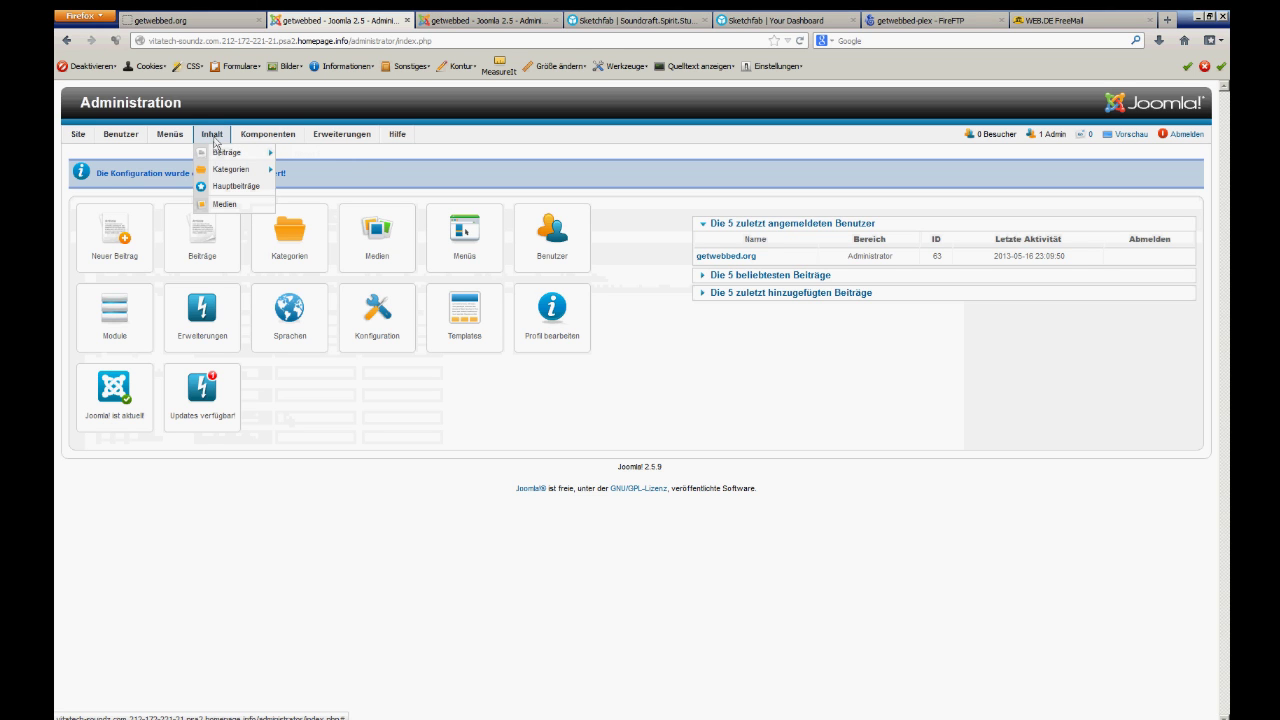
click(219, 154)
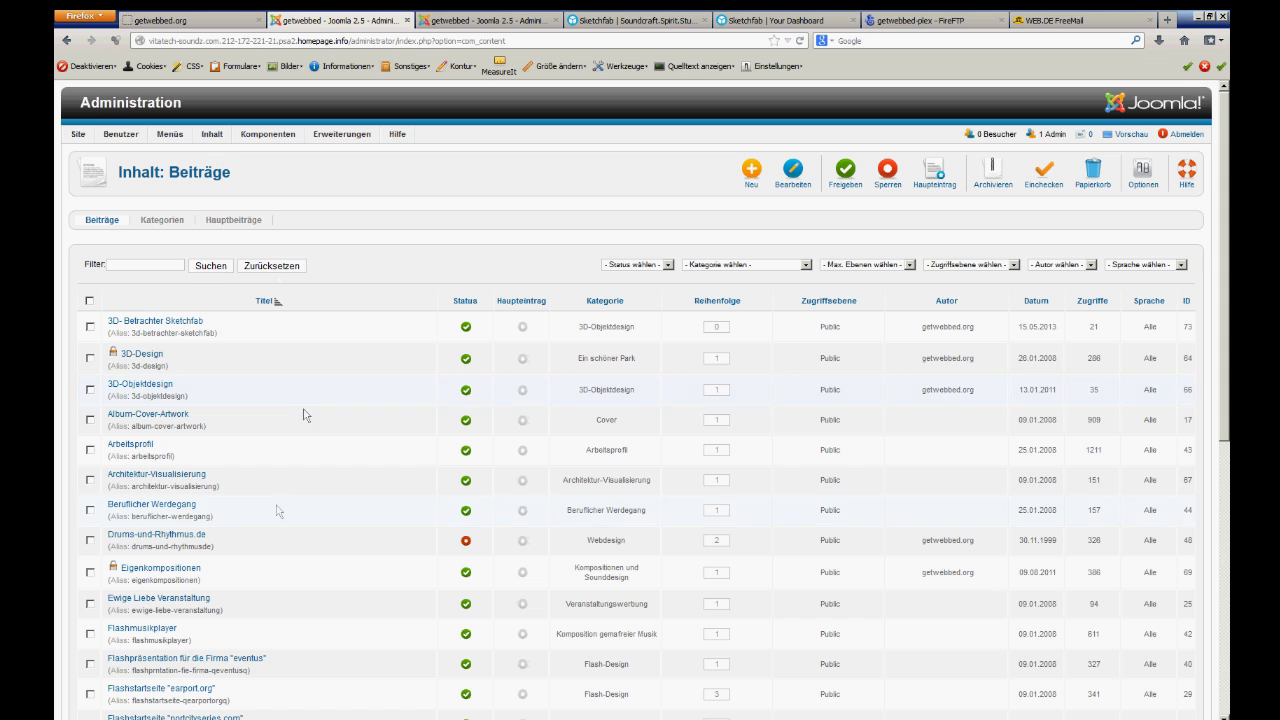
scroll(285, 509, down, 5)
scroll(286, 509, up, 3)
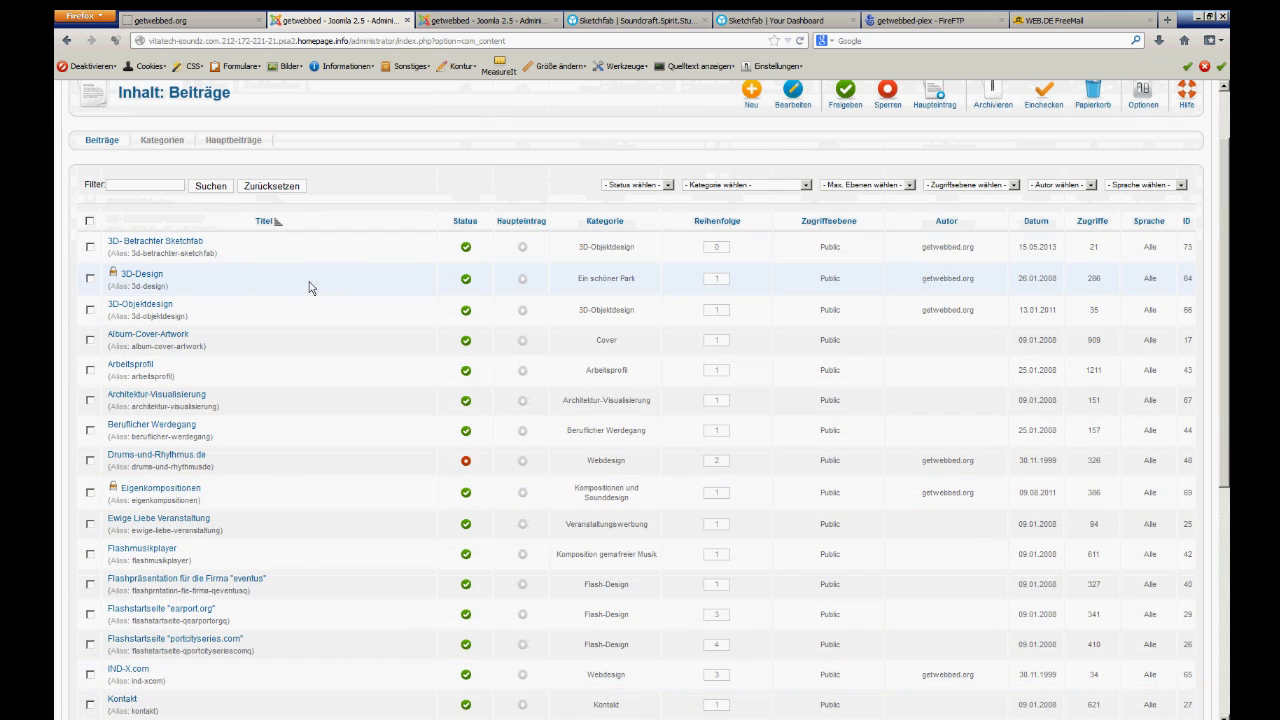
click(153, 242)
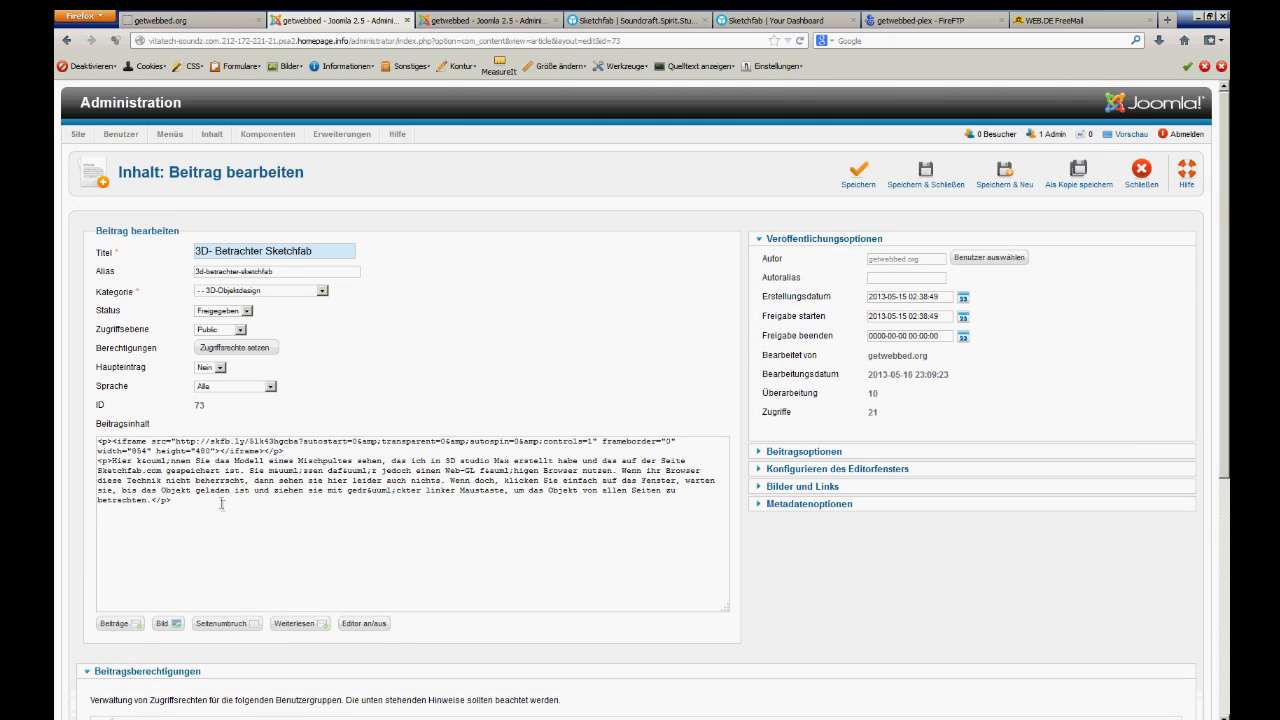
drag(202, 524, 58, 418)
key(Delete)
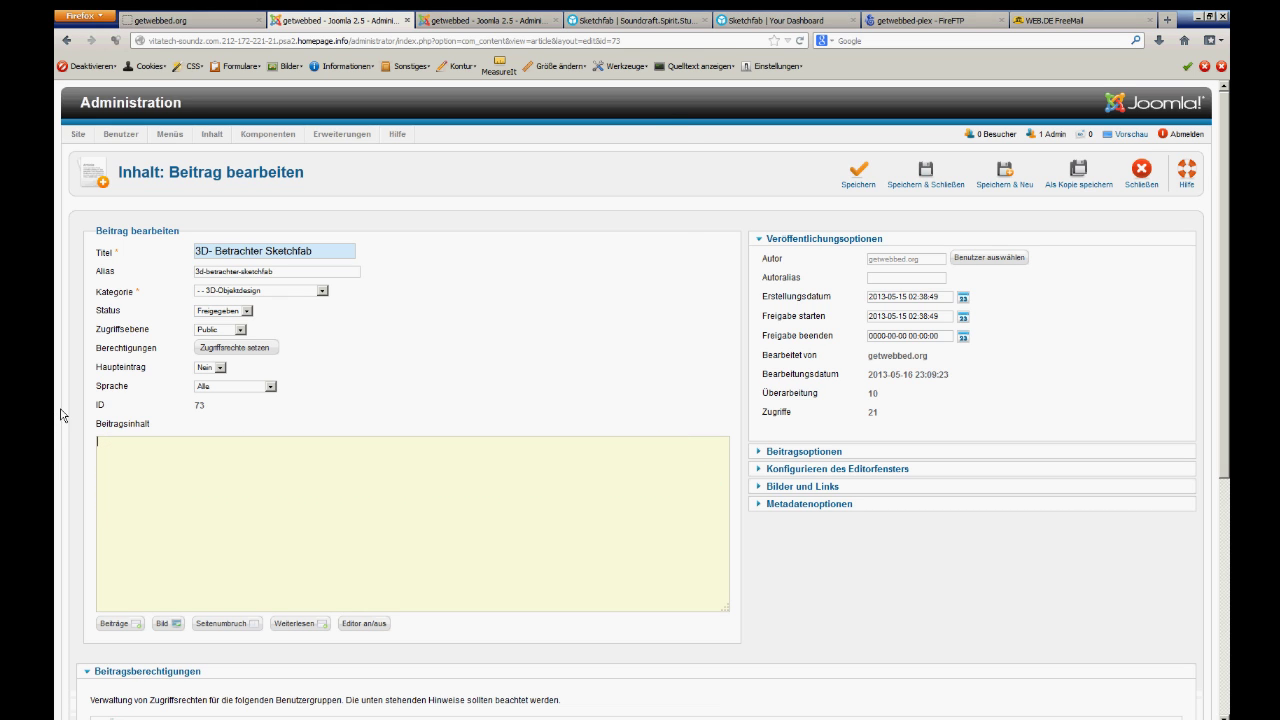
Step: Paste the iframe code from Notepad into Beitragsinhalt and turn the visual editor back on
key(alt+Tab)
key(ctrl+a)
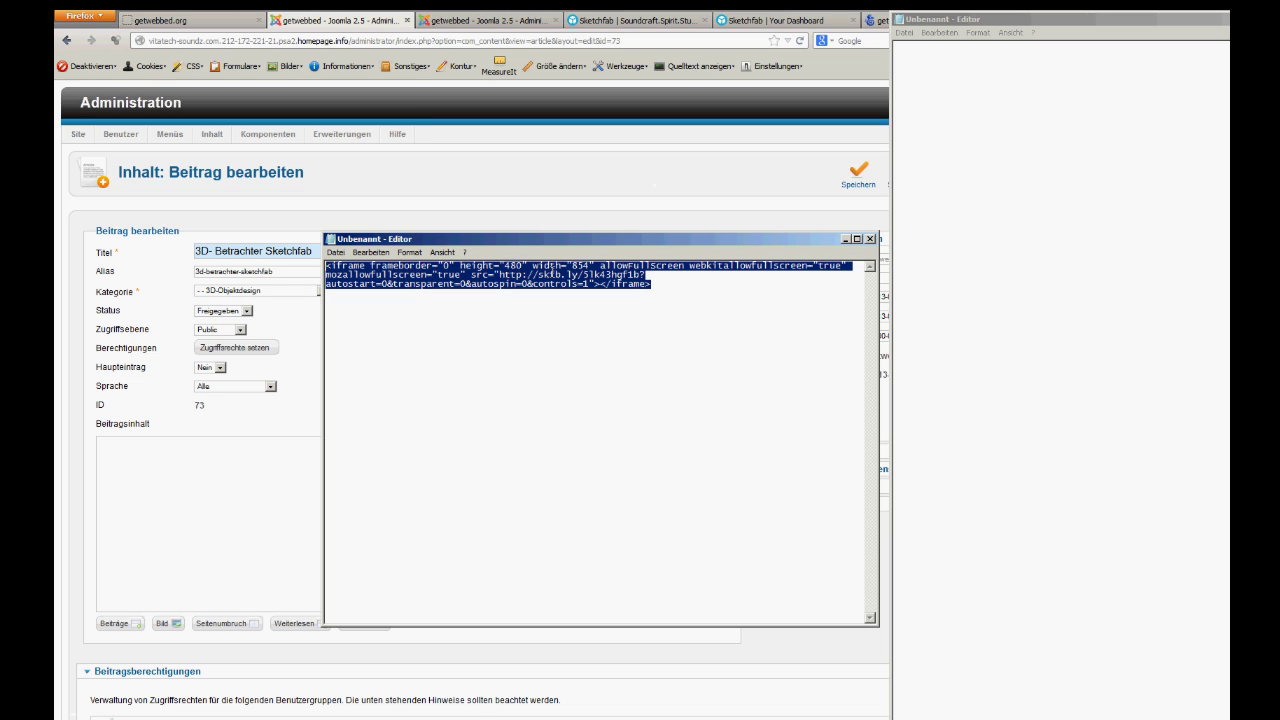
right_click(551, 271)
click(585, 306)
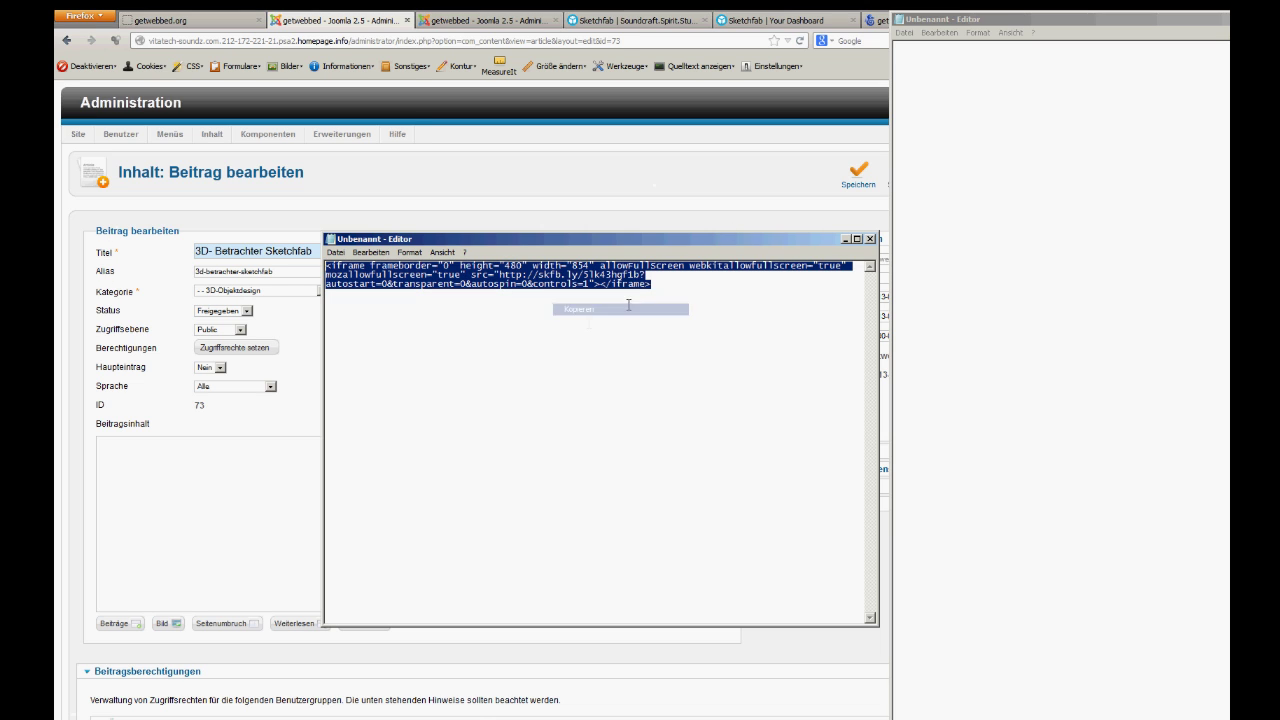
click(201, 471)
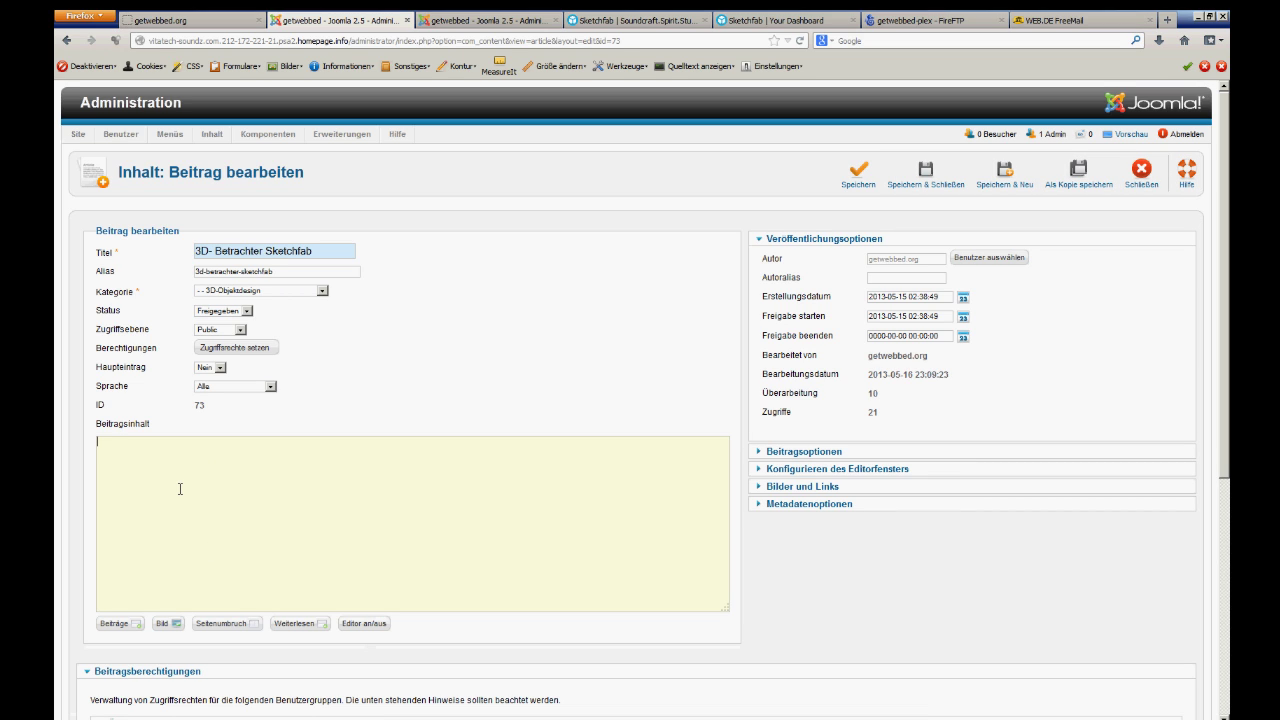
key(ctrl+v)
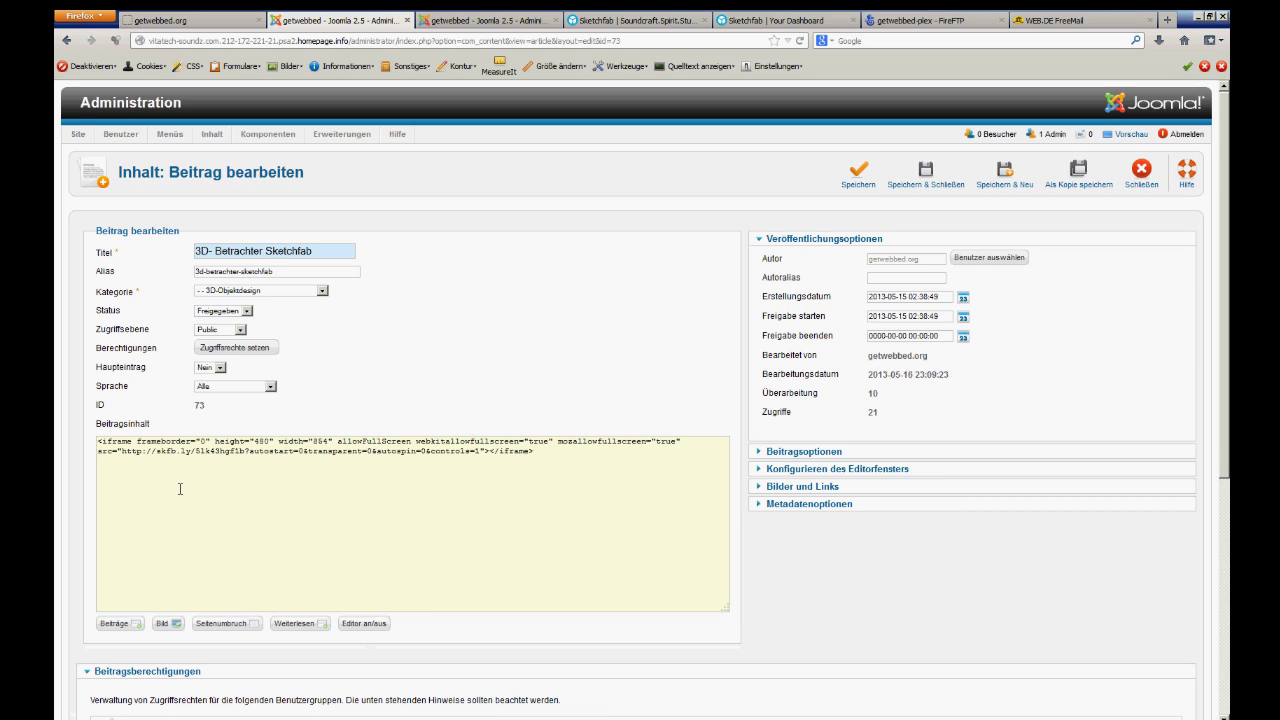
click(364, 623)
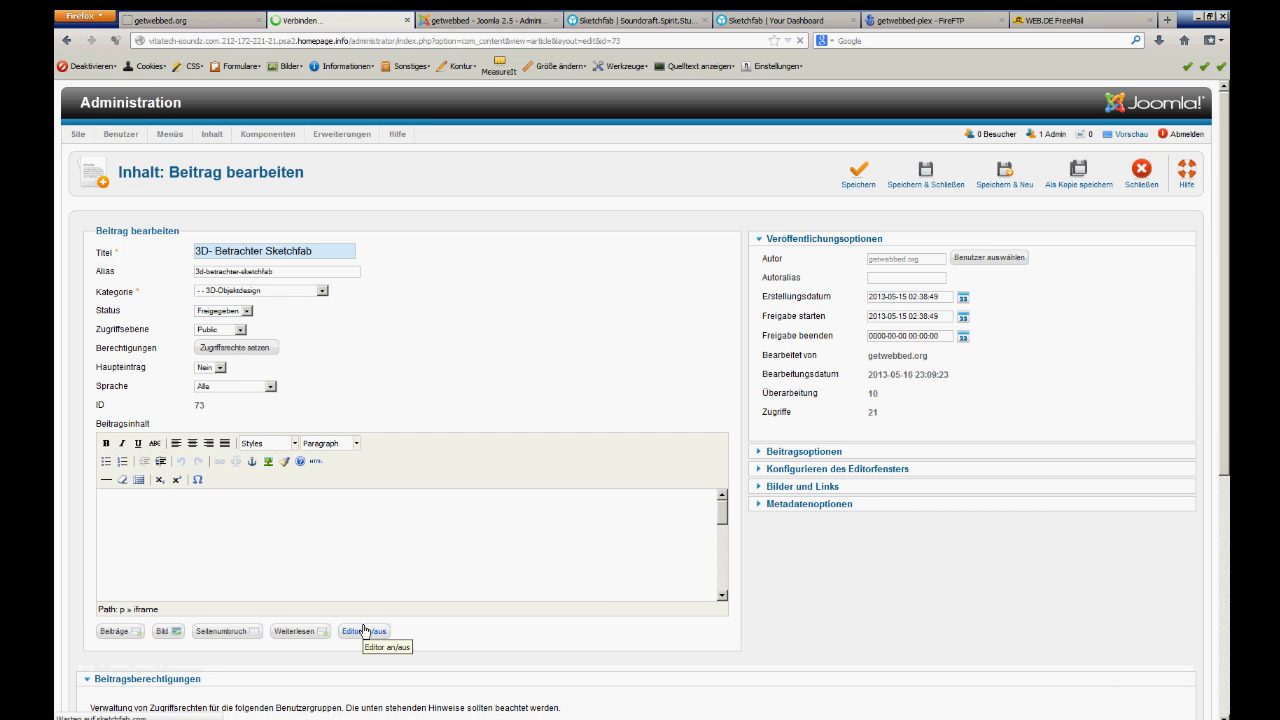
Step: Paste the German mixer description into the HTML source after the Sketchfab iframe's </p> and apply it
drag(724, 519, 725, 592)
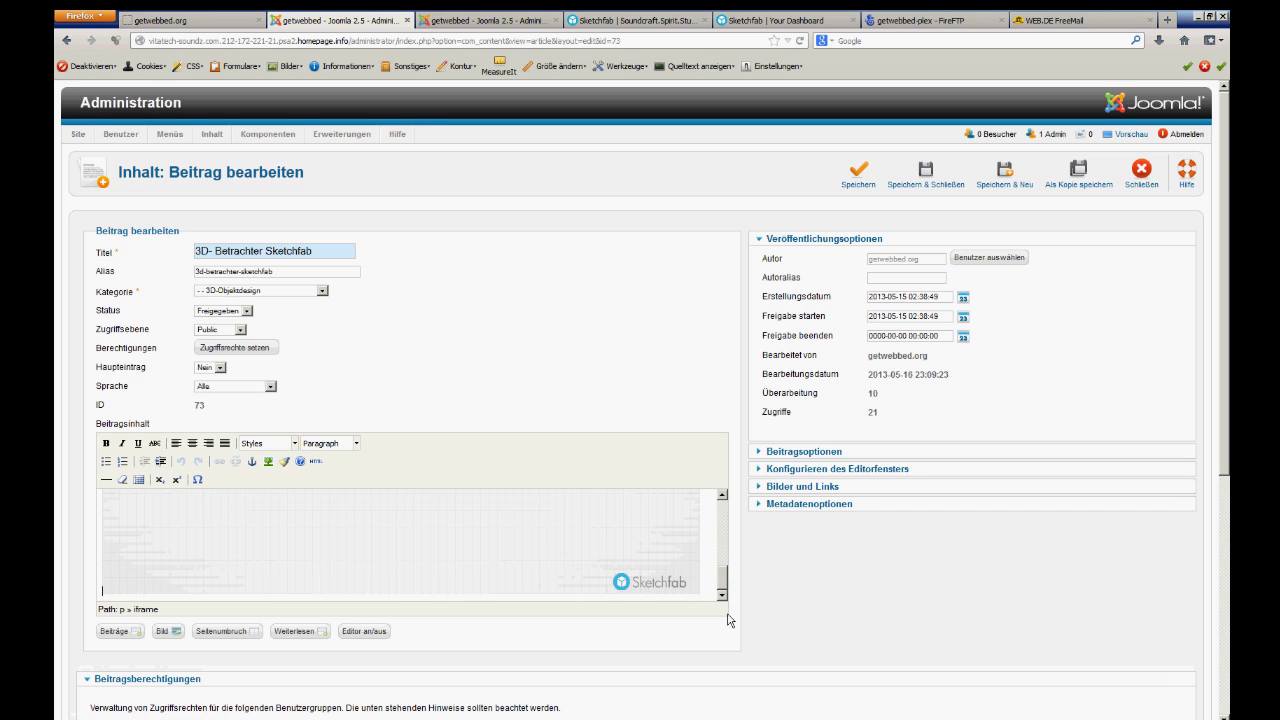
key(alt+Tab)
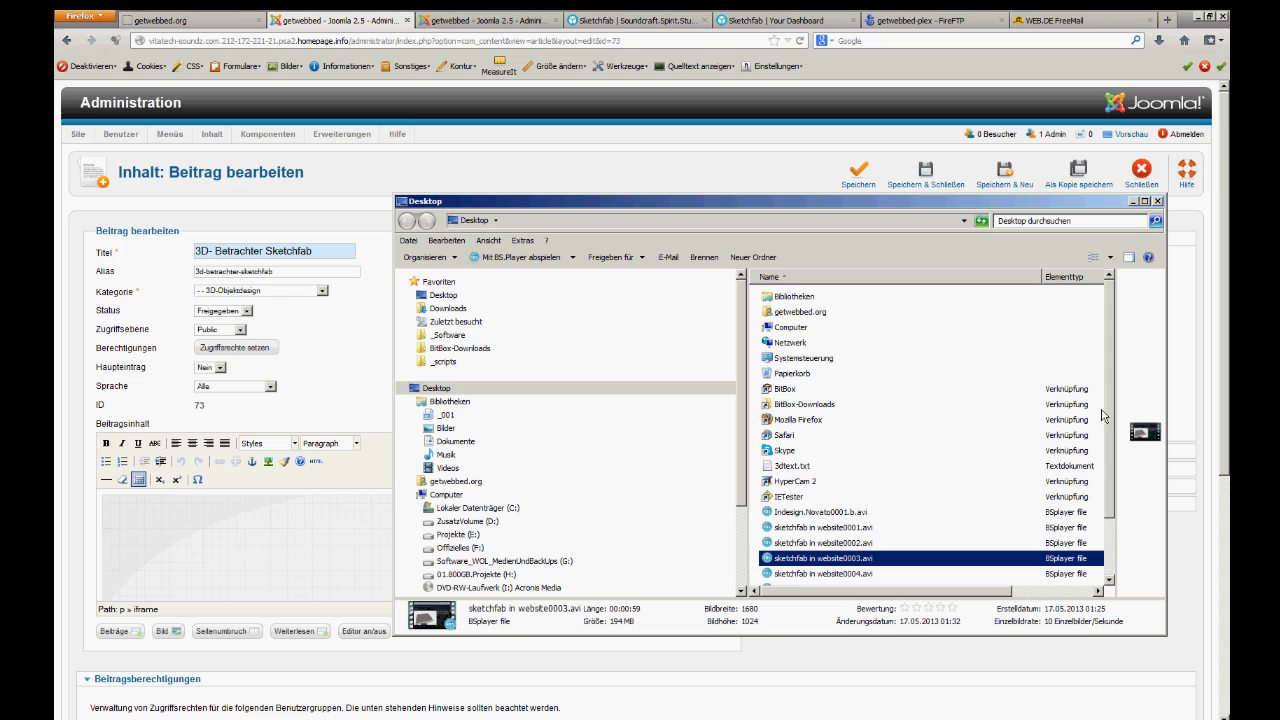
scroll(1099, 540, down, 2)
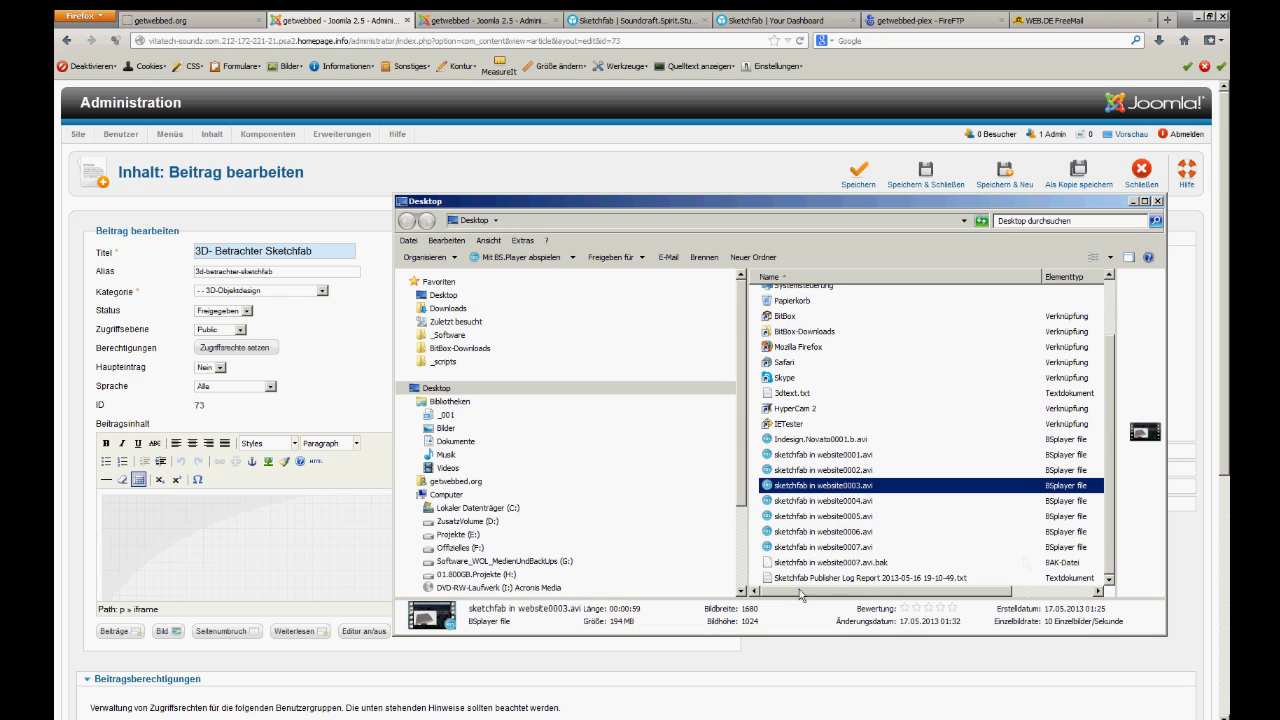
key(alt+Tab)
click(316, 461)
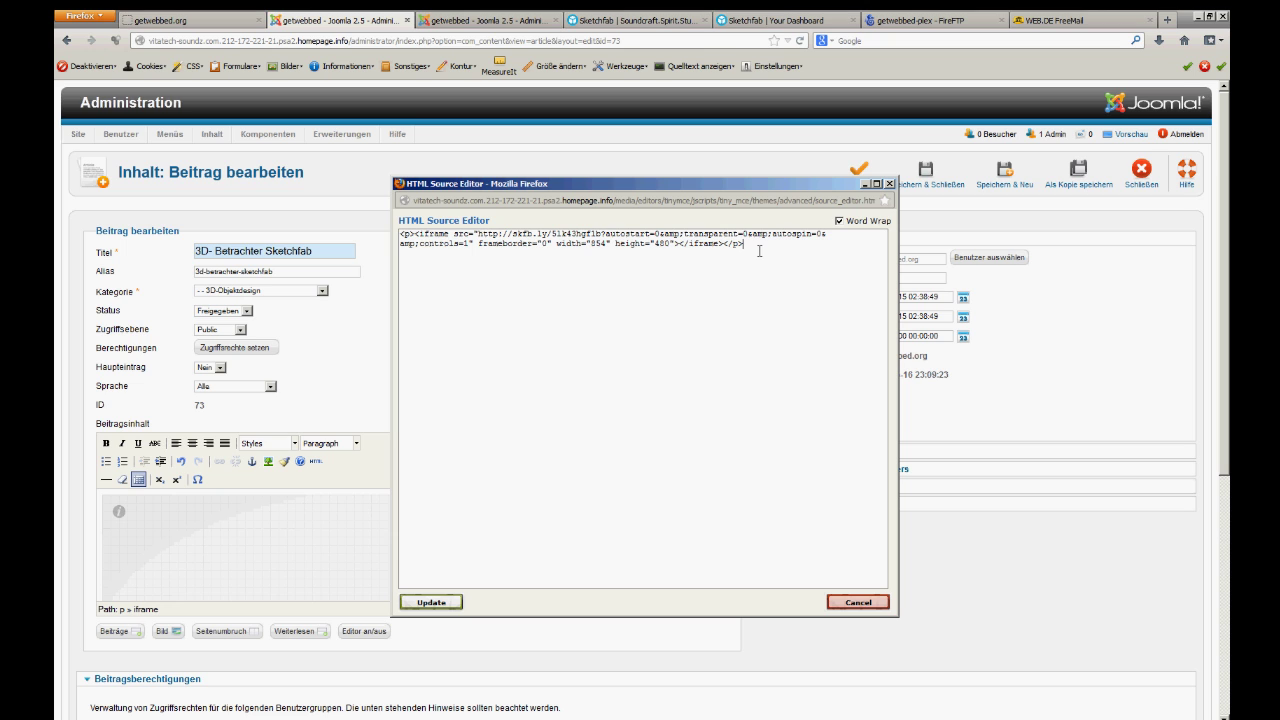
key(ctrl+v)
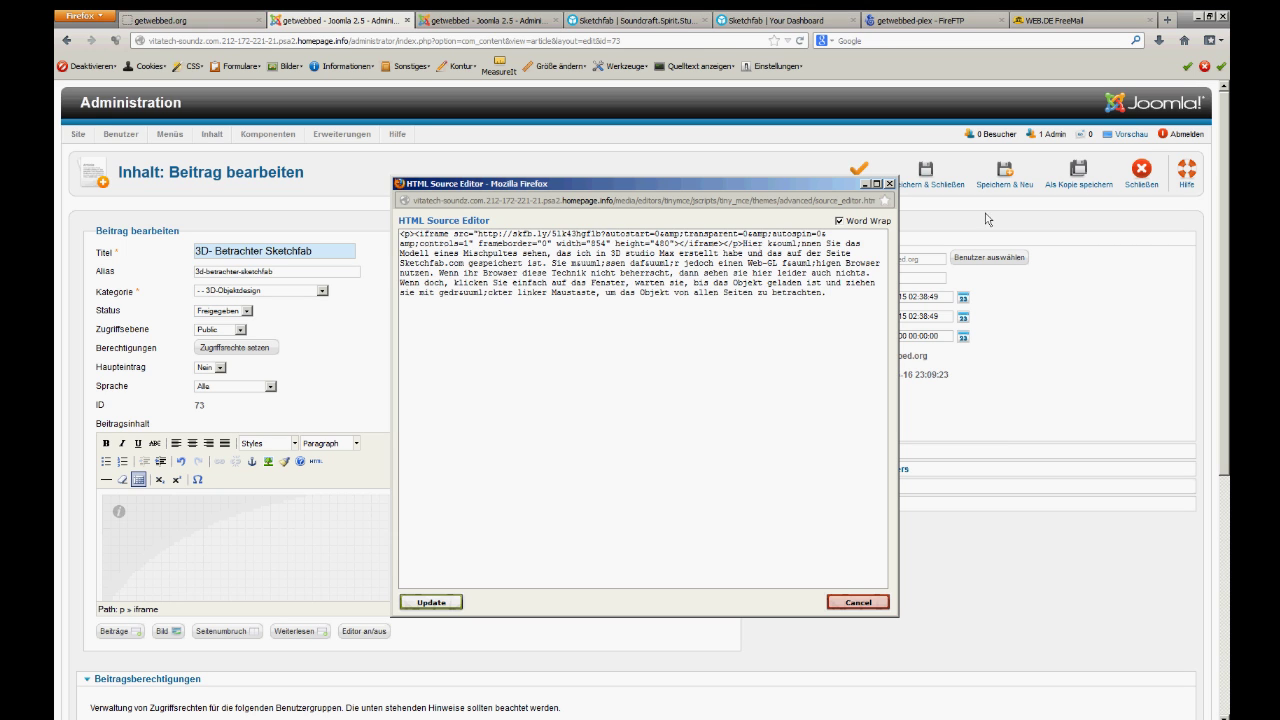
click(424, 604)
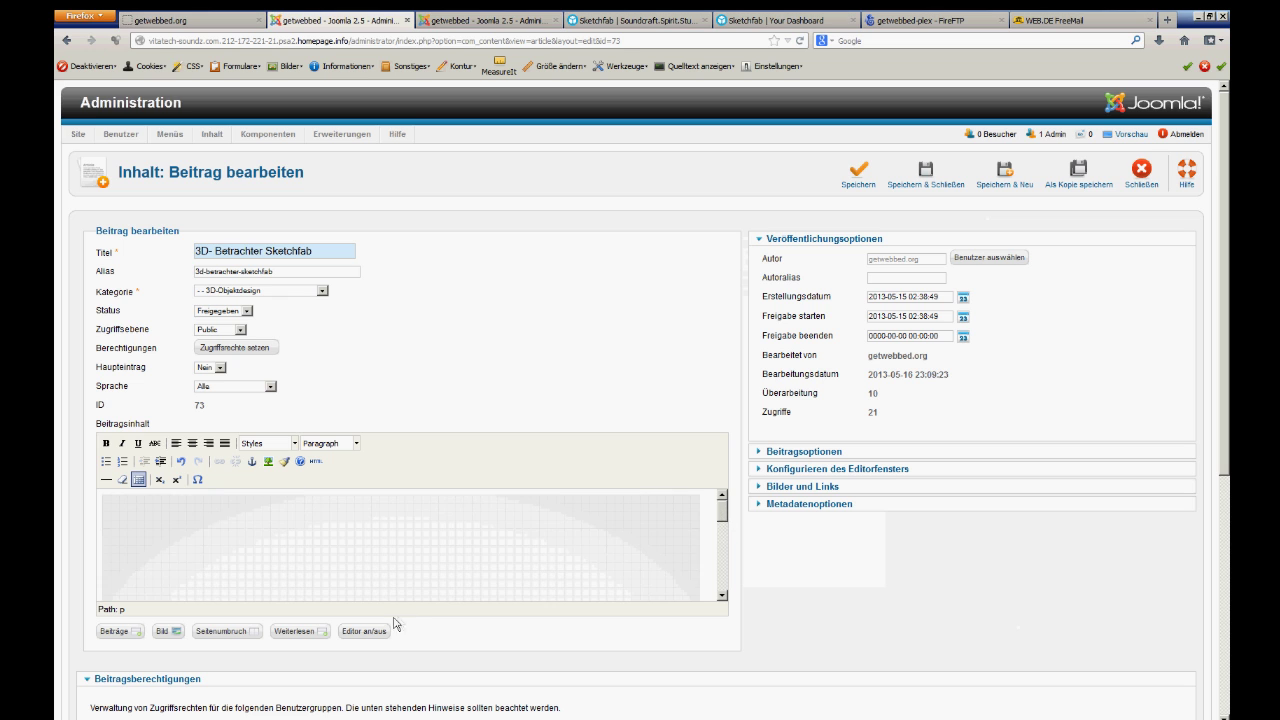
mouse_move(722, 512)
mouse_down()
mouse_move(740, 596)
mouse_move(742, 505)
mouse_up()
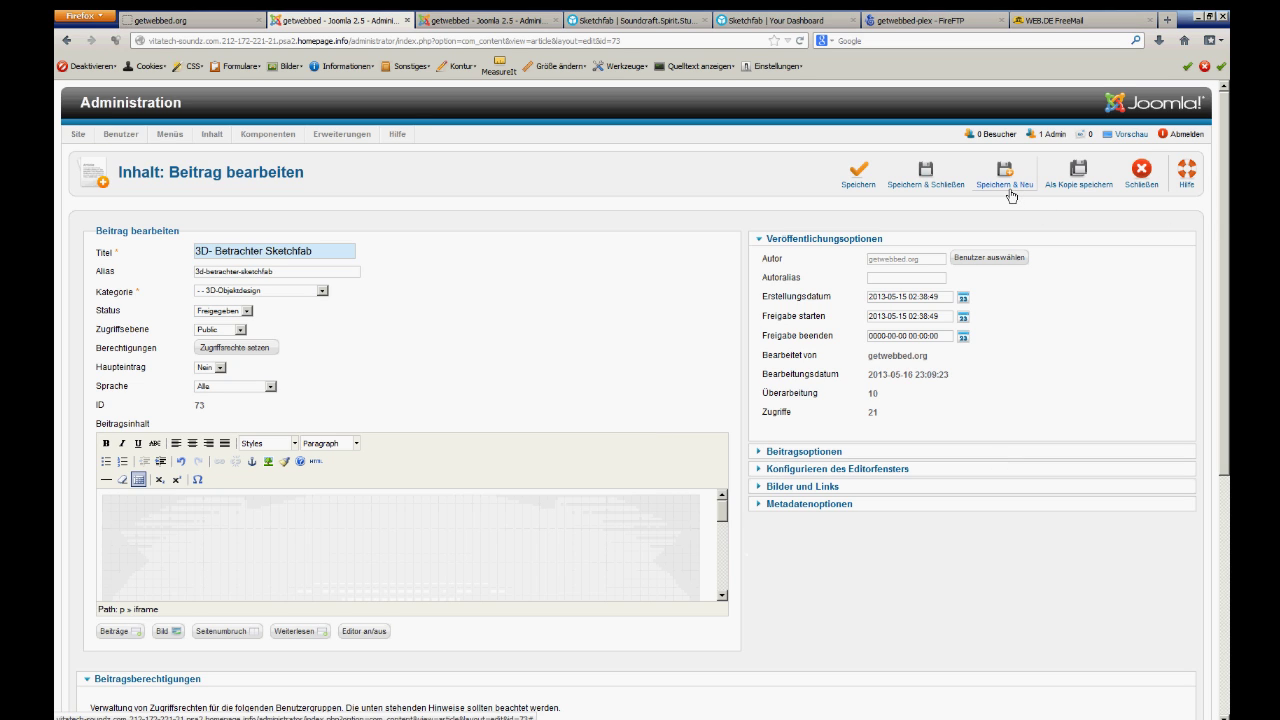
Step: Save and close the article, then view it live under 3D-Visualisierung > sf
click(928, 184)
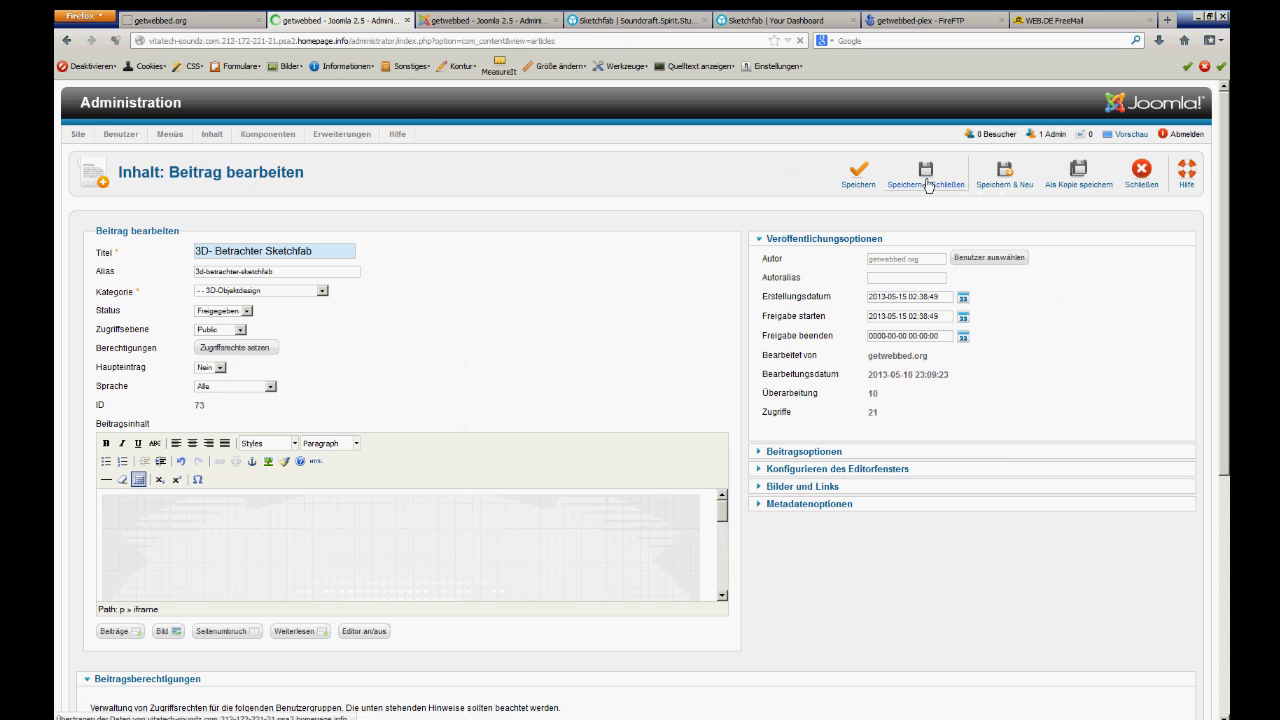
click(1134, 135)
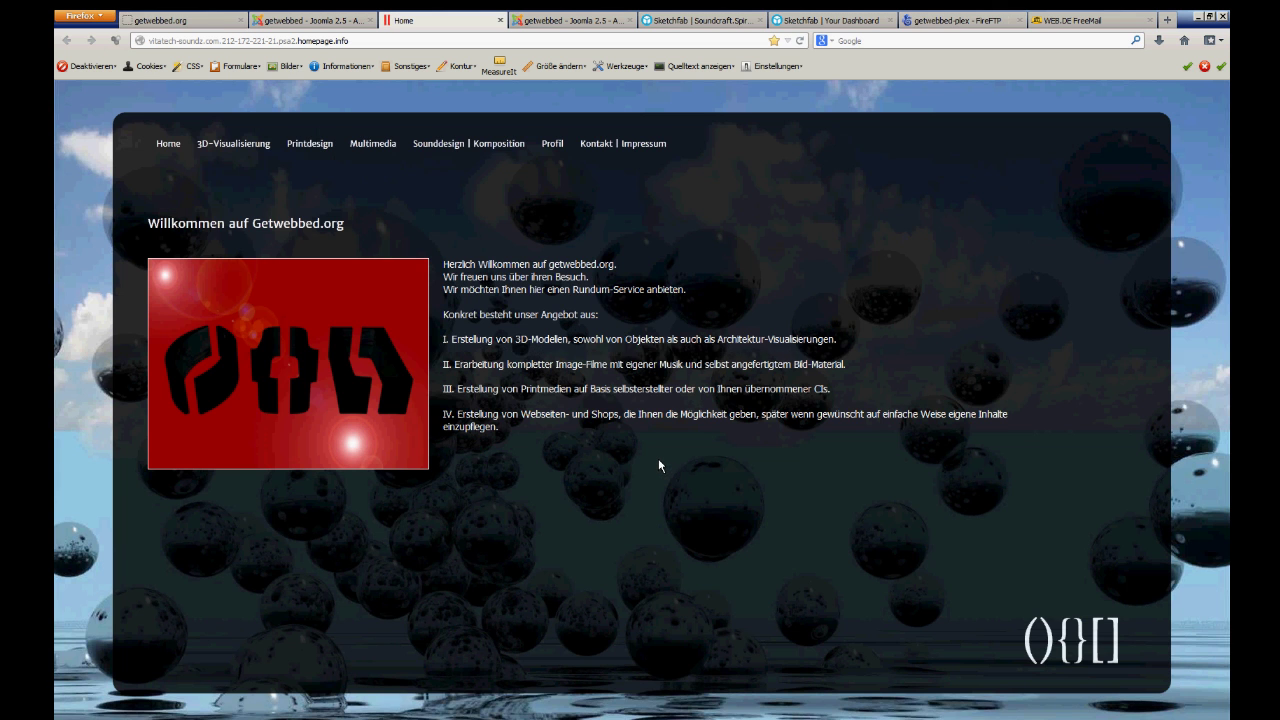
mouse_move(248, 148)
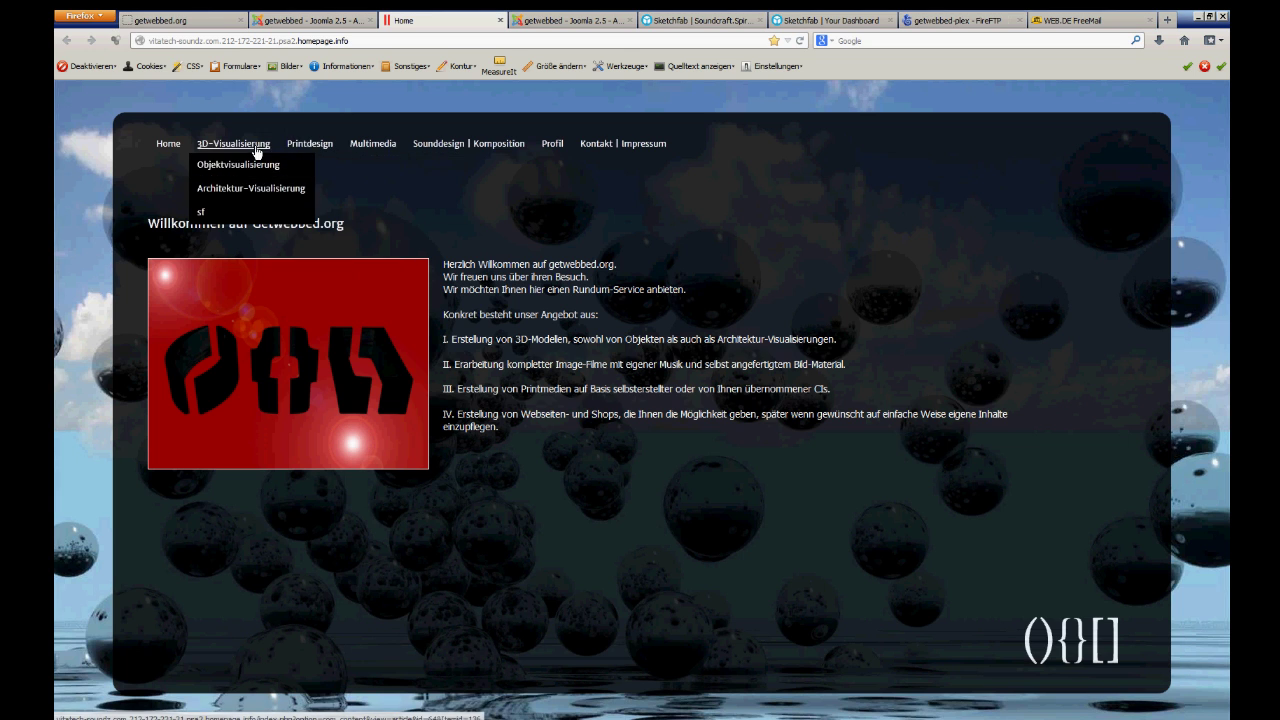
click(213, 219)
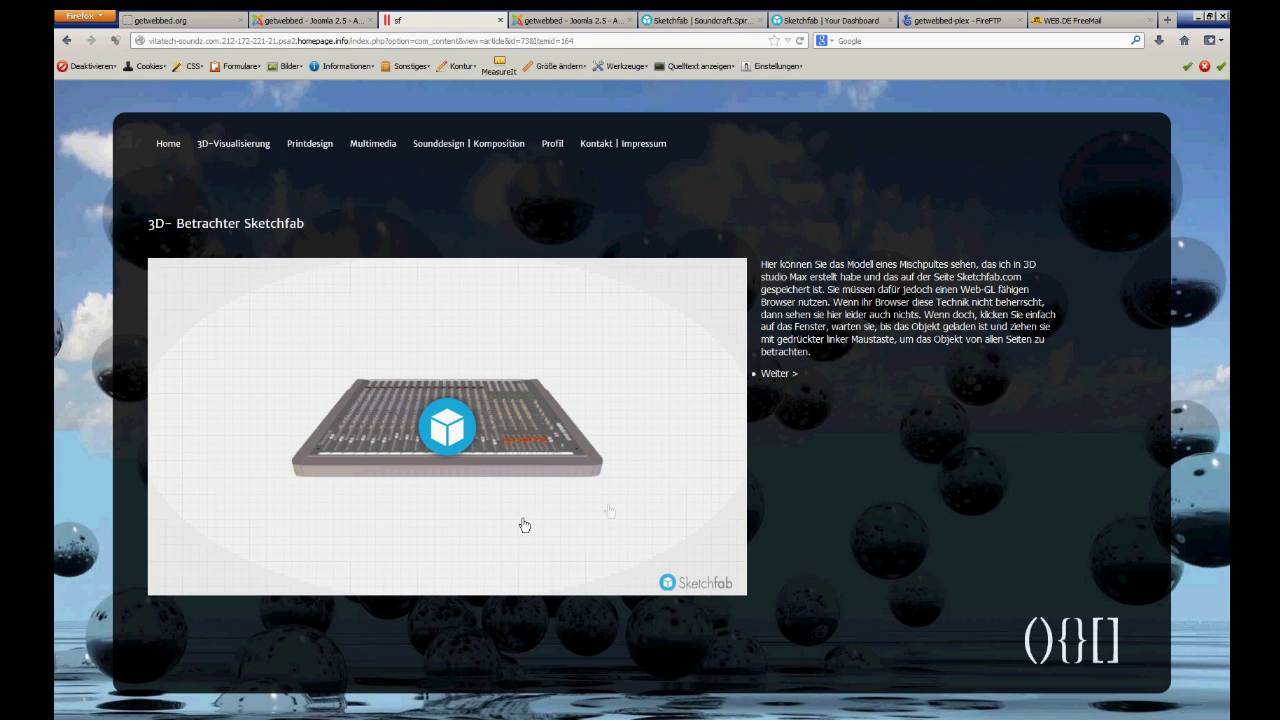
Step: Start the embedded Sketchfab viewer and orbit the mixing console to low-side and tilted top views, zooming in and out
click(453, 431)
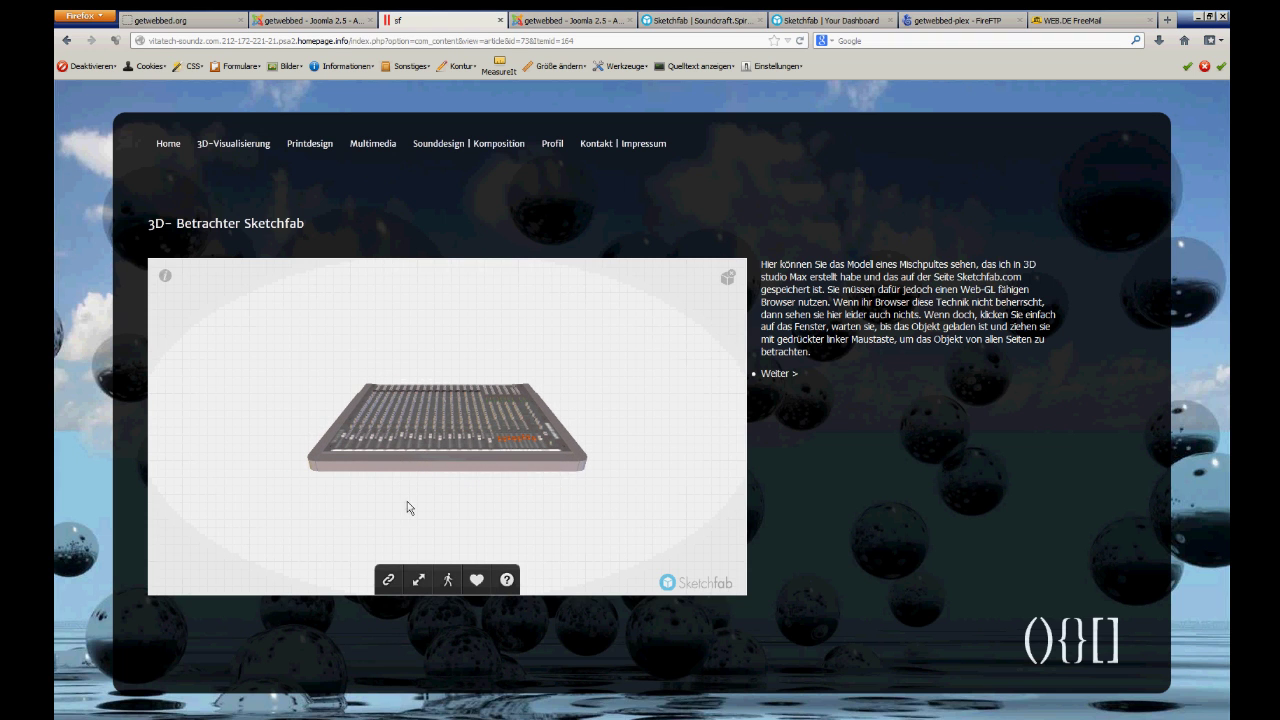
mouse_move(414, 471)
mouse_down()
mouse_move(455, 505)
mouse_move(586, 415)
mouse_move(426, 471)
mouse_move(443, 476)
mouse_up()
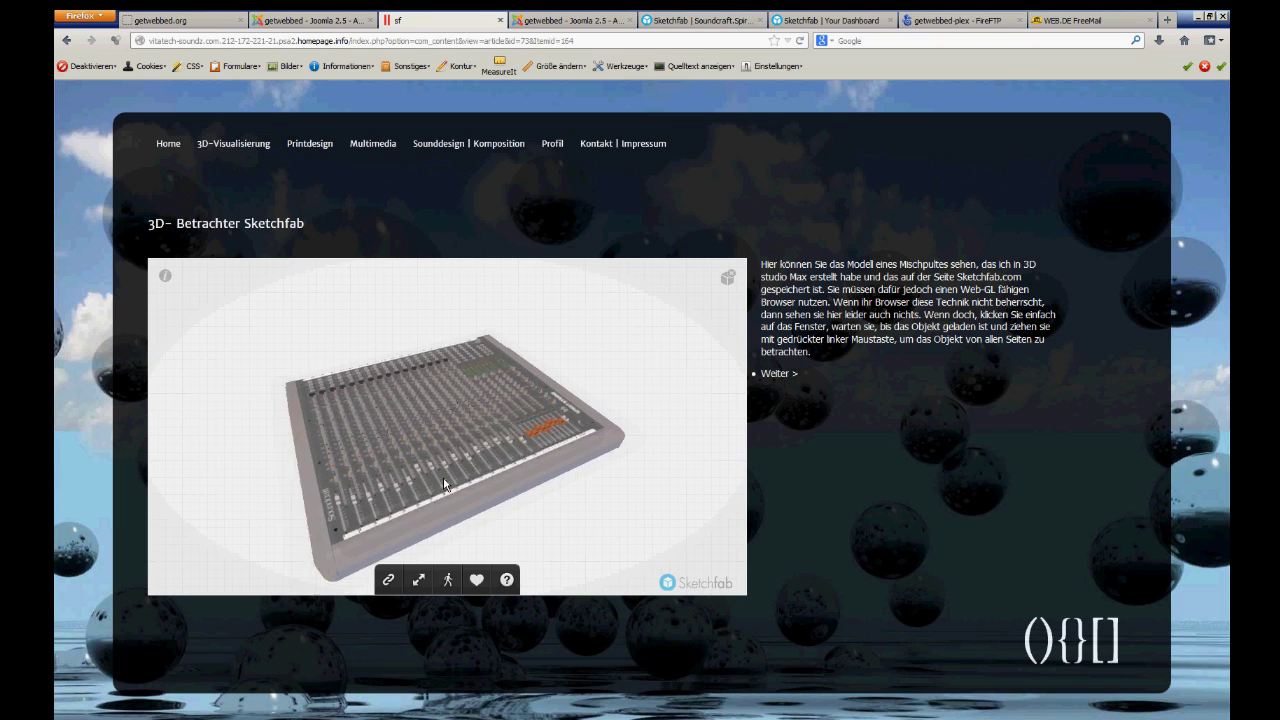
scroll(443, 476, up, 5)
mouse_move(389, 460)
mouse_down()
mouse_move(344, 440)
mouse_move(503, 479)
mouse_move(455, 501)
mouse_move(465, 411)
mouse_move(416, 422)
mouse_move(450, 452)
mouse_up()
scroll(455, 501, down, 5)
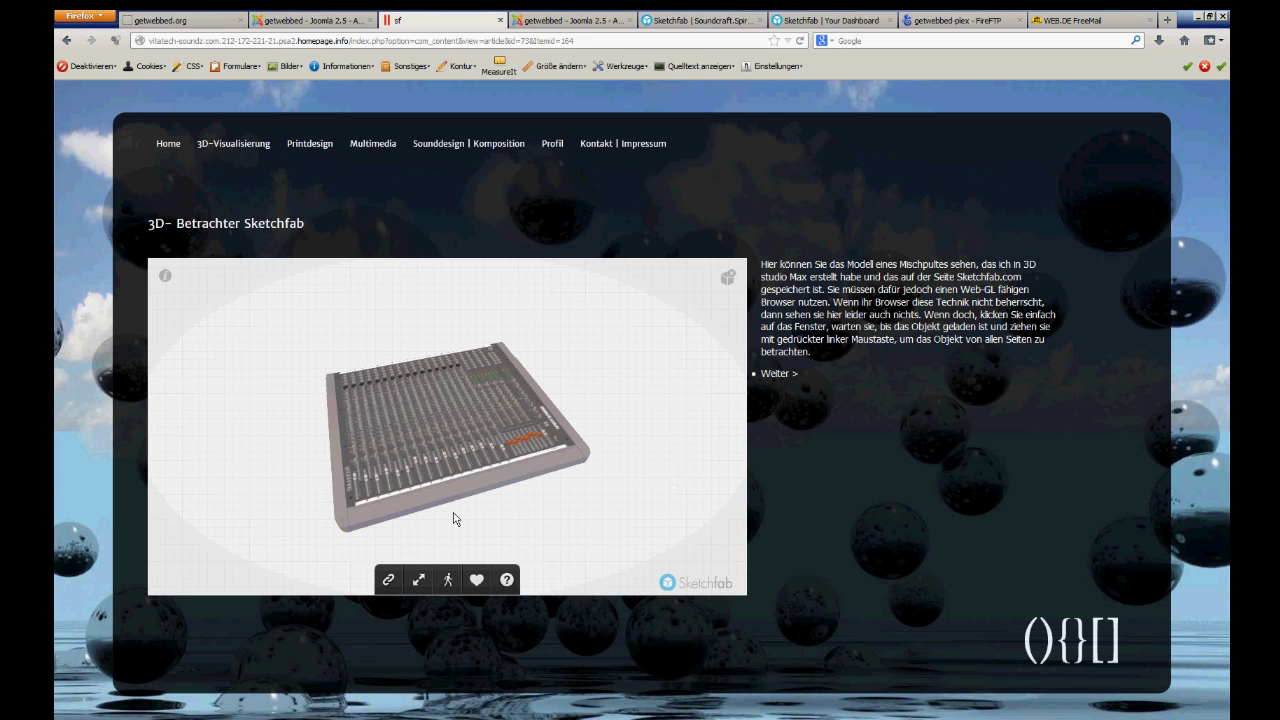
scroll(453, 518, up, 5)
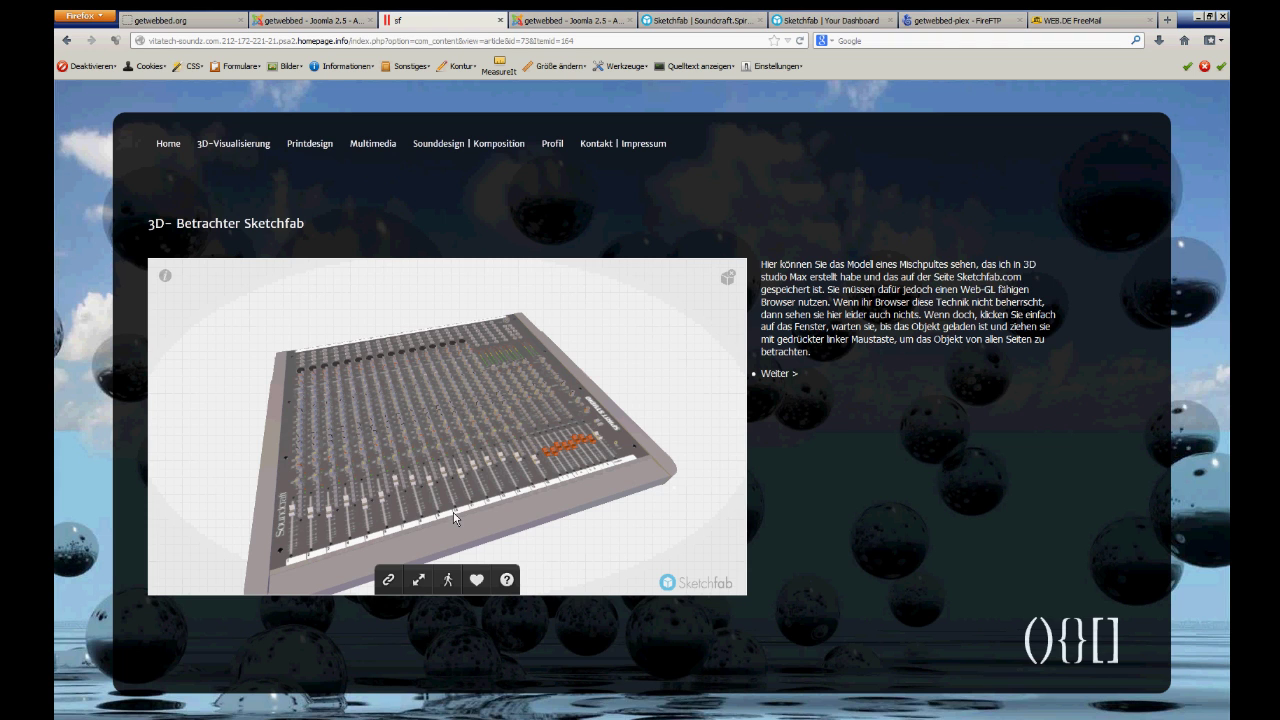
scroll(454, 517, down, 5)
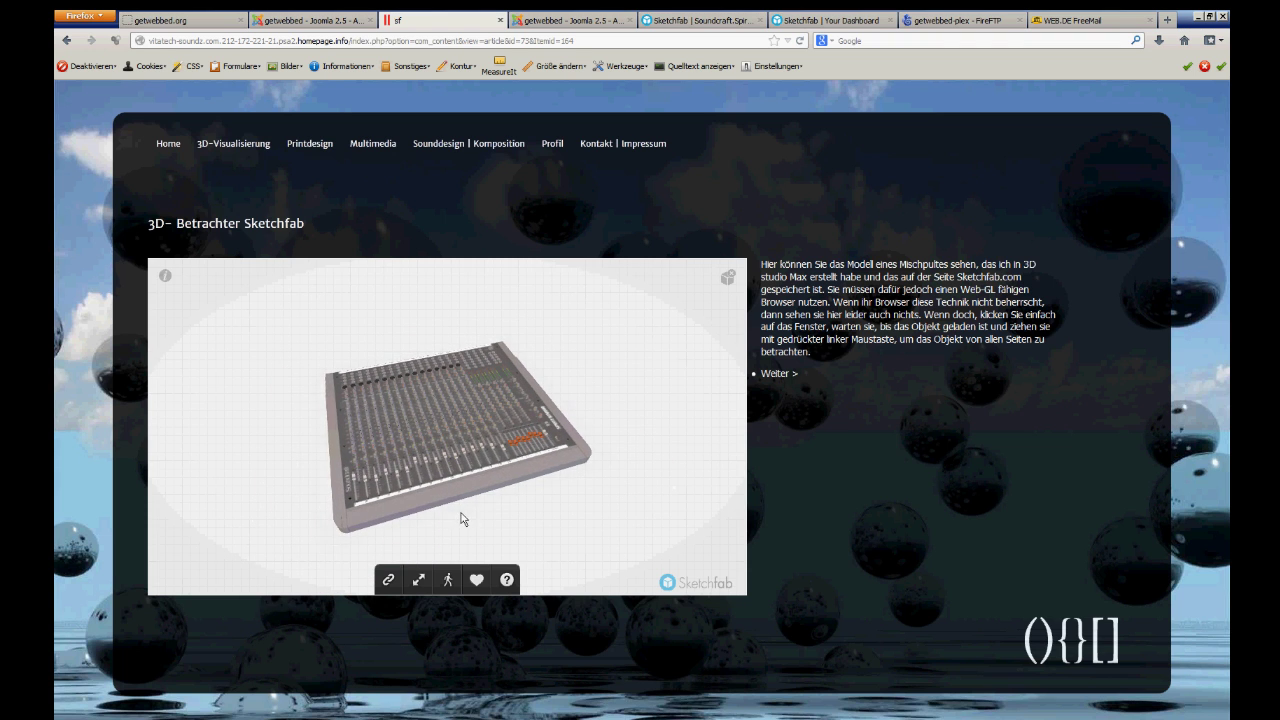
scroll(461, 518, up, 3)
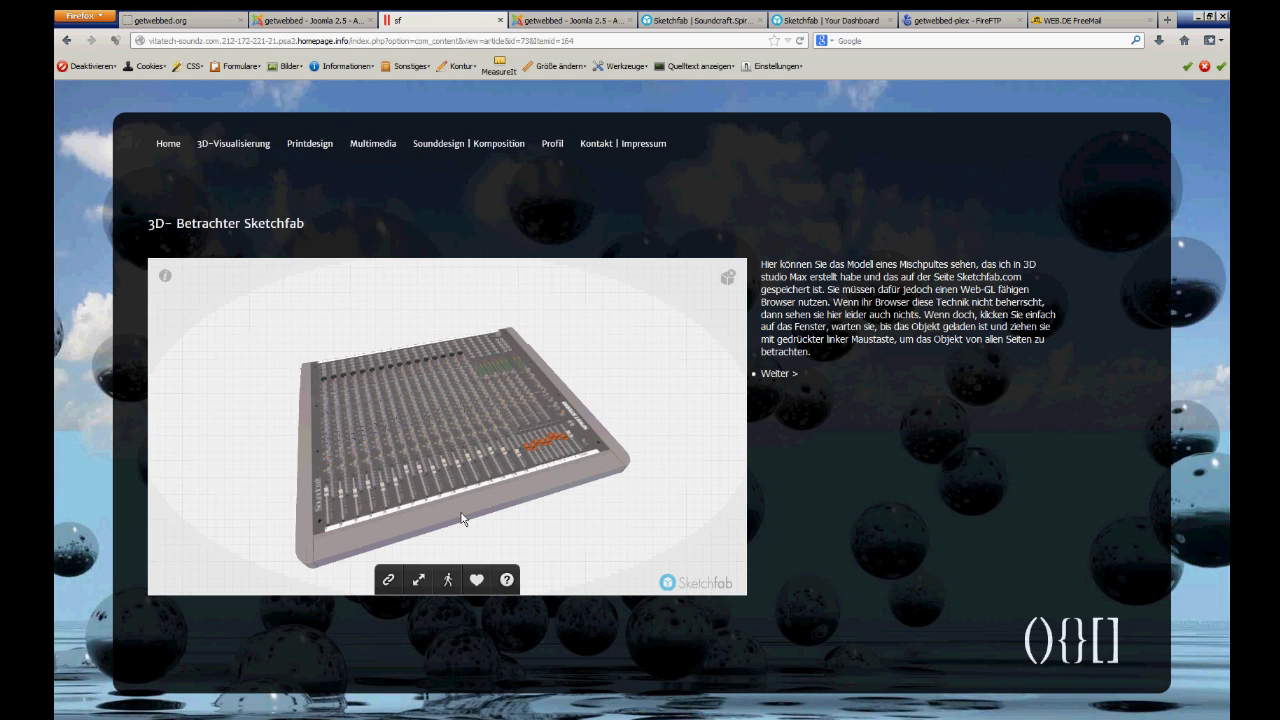